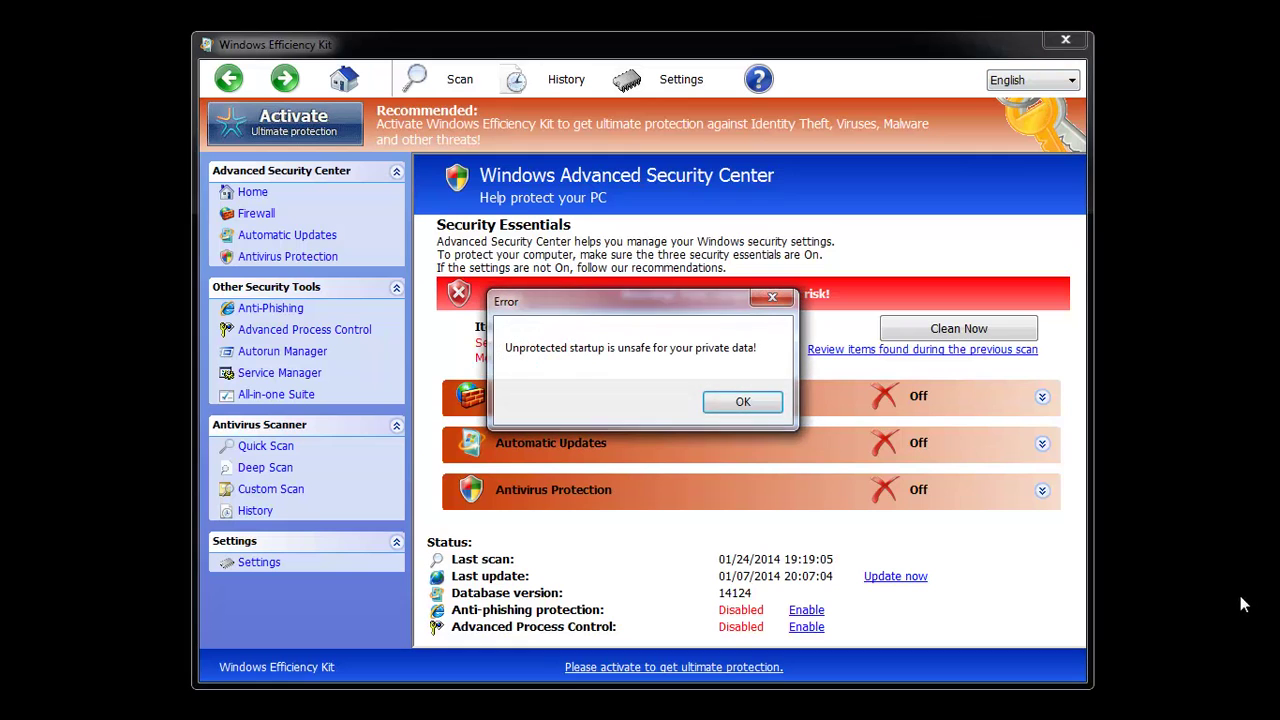
Dismiss the unprotected startup error, try to open Google Chrome from the desktop, and answer the firewall alert with Prevent attack.
left_click(738, 403)
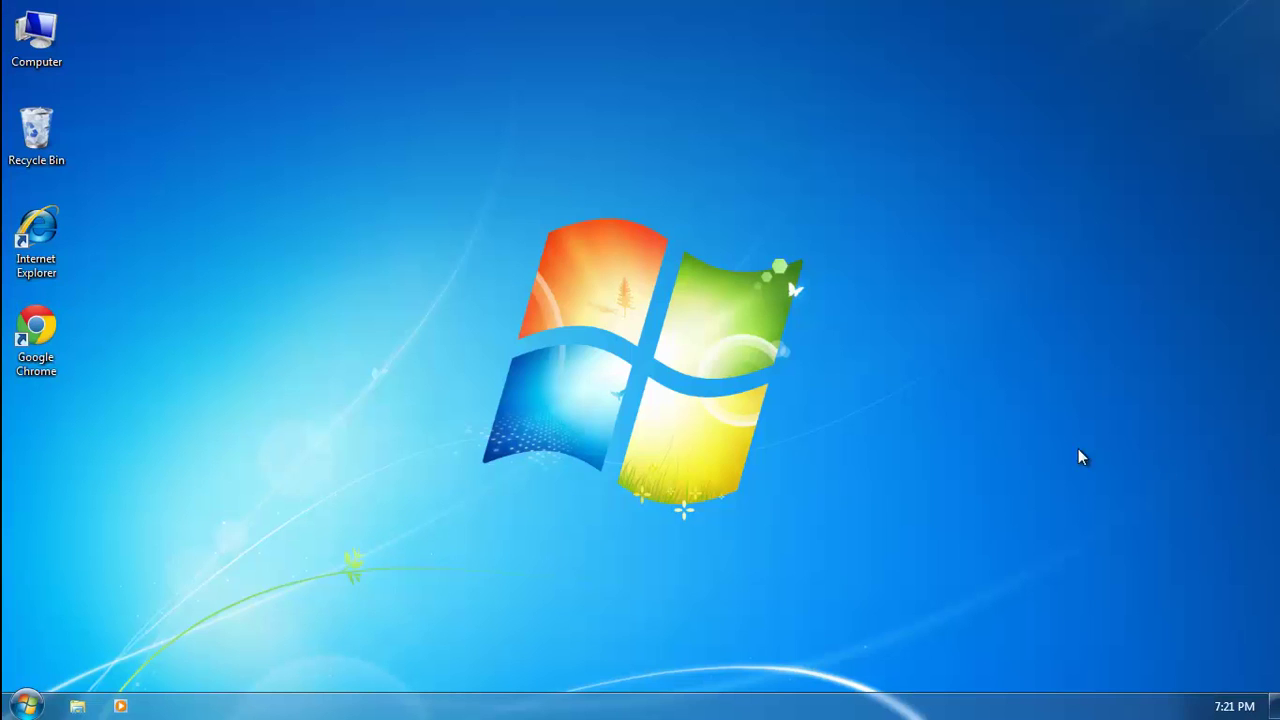
double_click(41, 318)
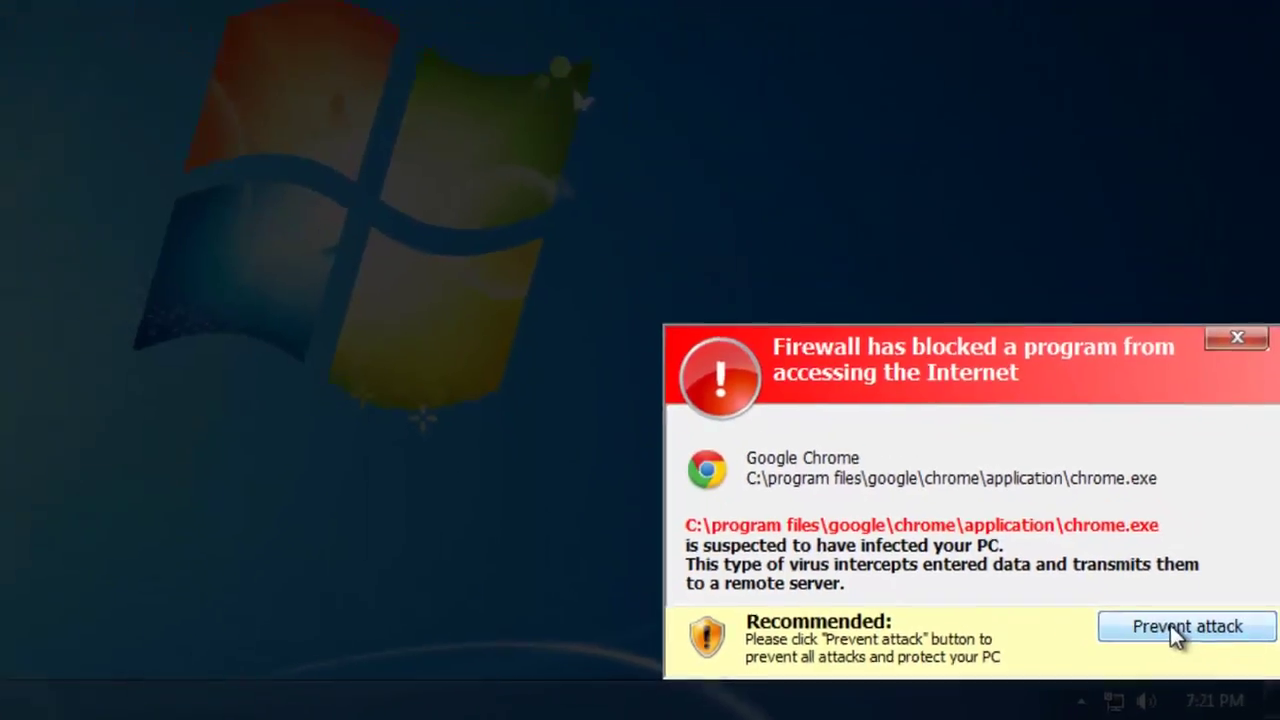
left_click(1139, 577)
Examine and close the Windows Efficiency Kit activation payment form, and try to clean the found items, dismissing the trial version prompt.
left_click(623, 470)
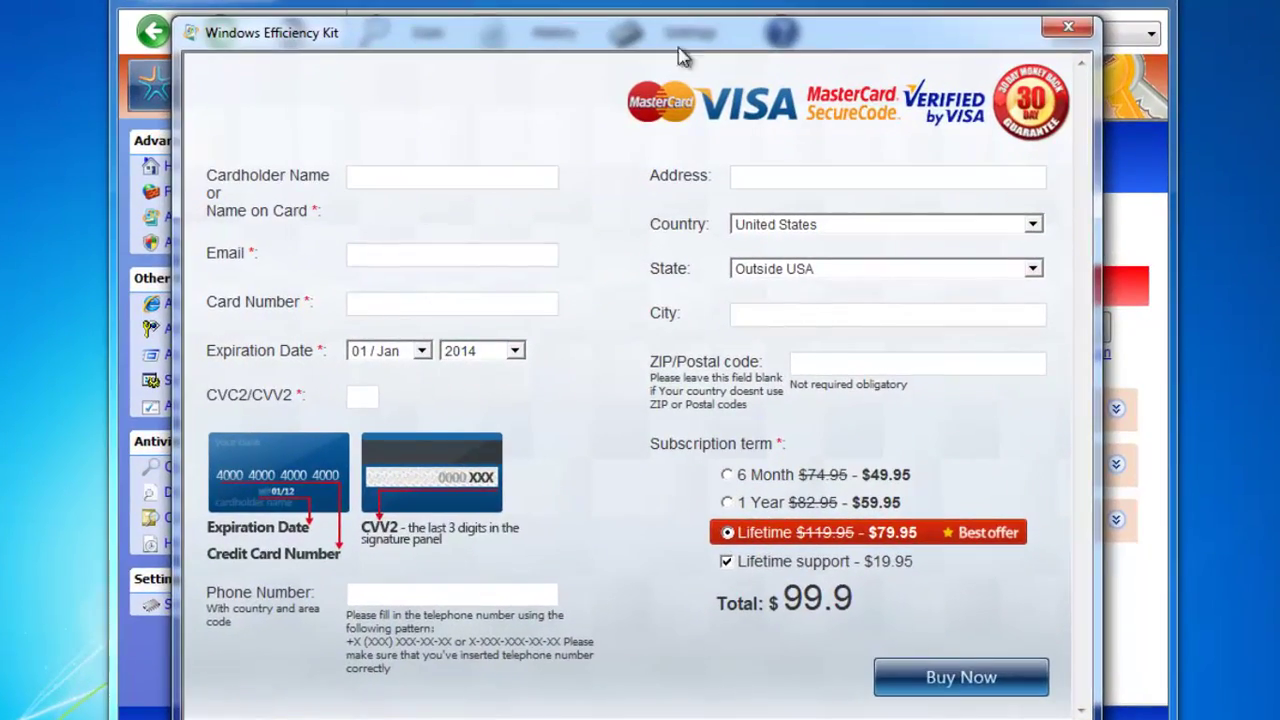
left_click_drag(665, 60, 622, 49)
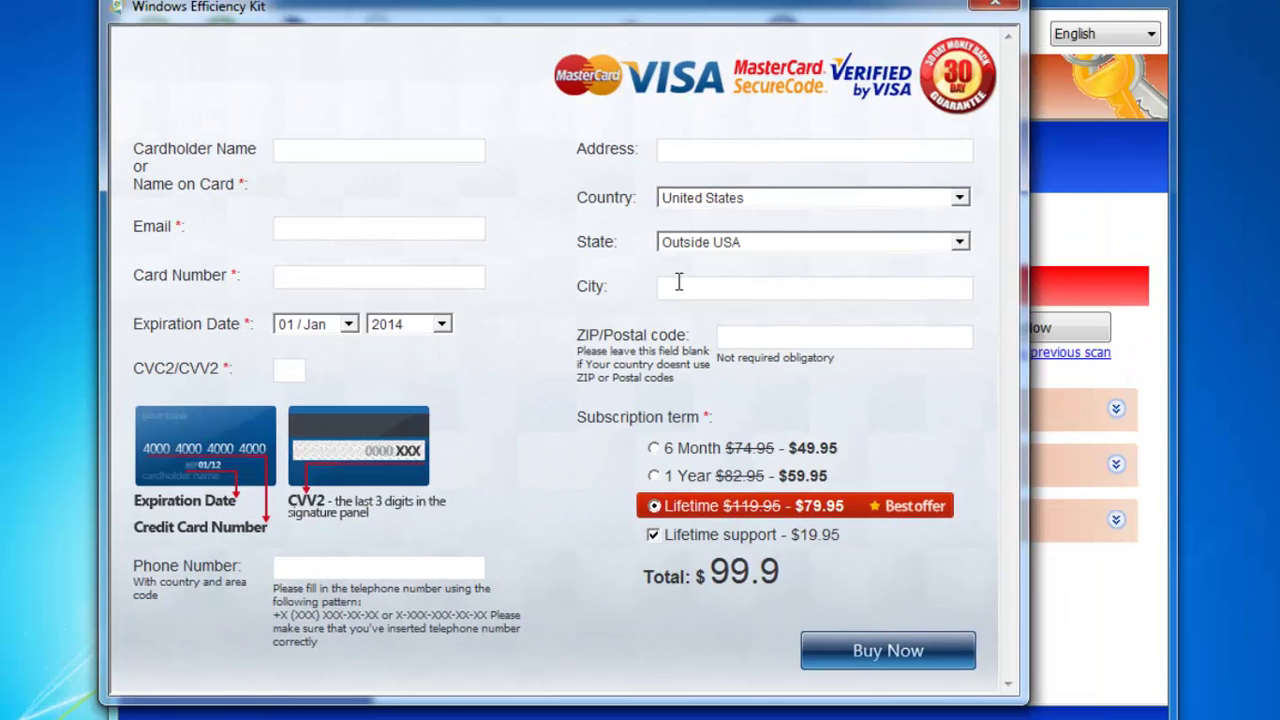
left_click(995, 10)
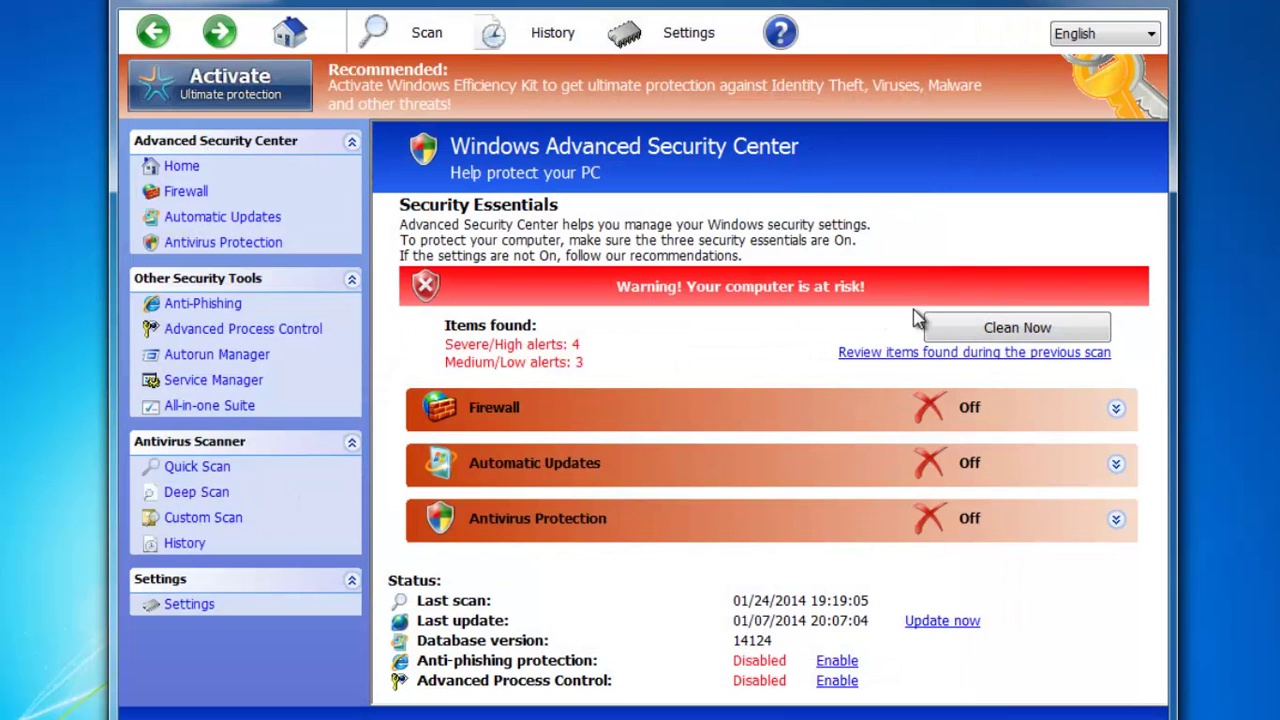
left_click(942, 328)
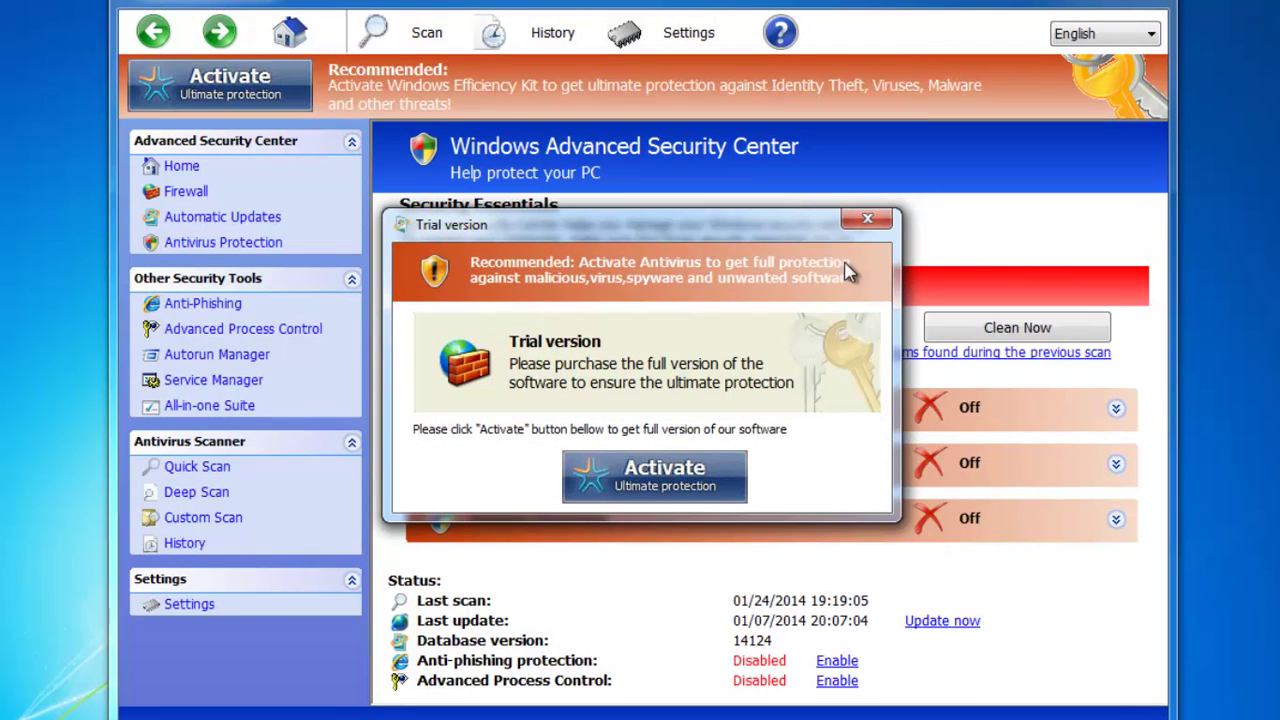
left_click(866, 220)
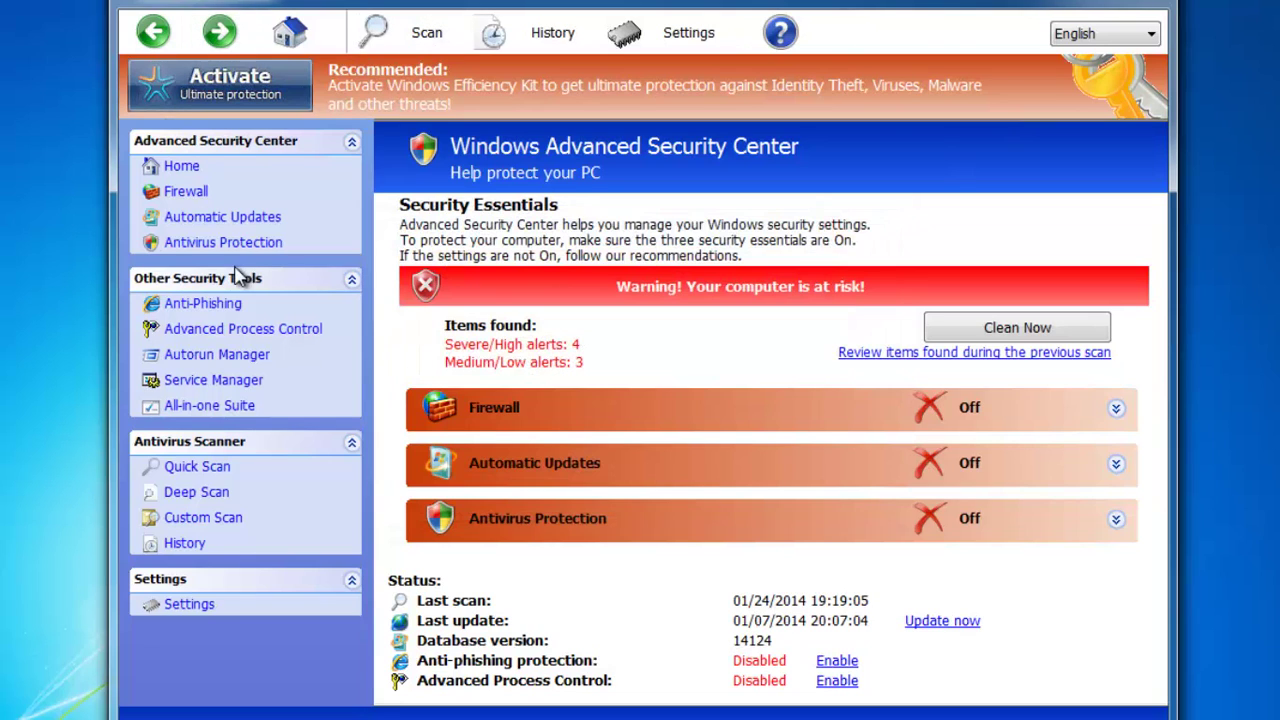
Examine Windows Efficiency Kit's Antivirus Protection, Automatic Updates, settings and Anti-Phishing pages, and close the program window.
left_click(270, 246)
left_click(264, 220)
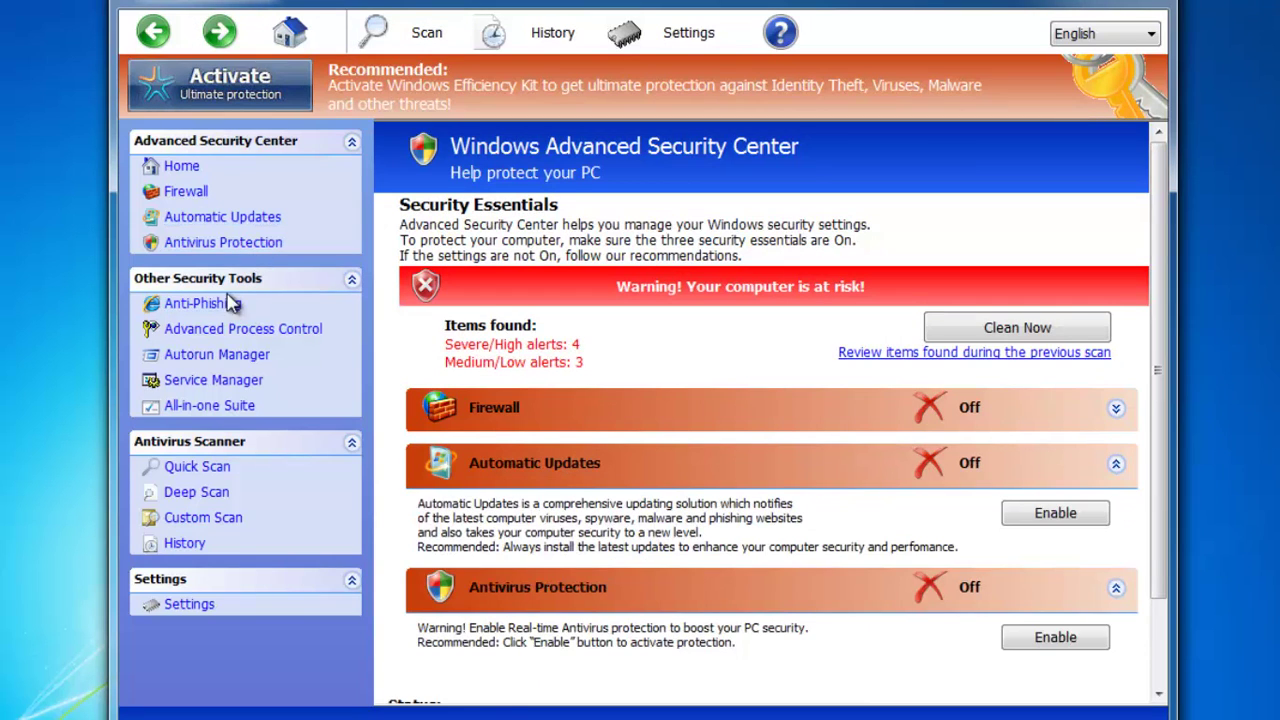
left_click(488, 42)
left_click(666, 50)
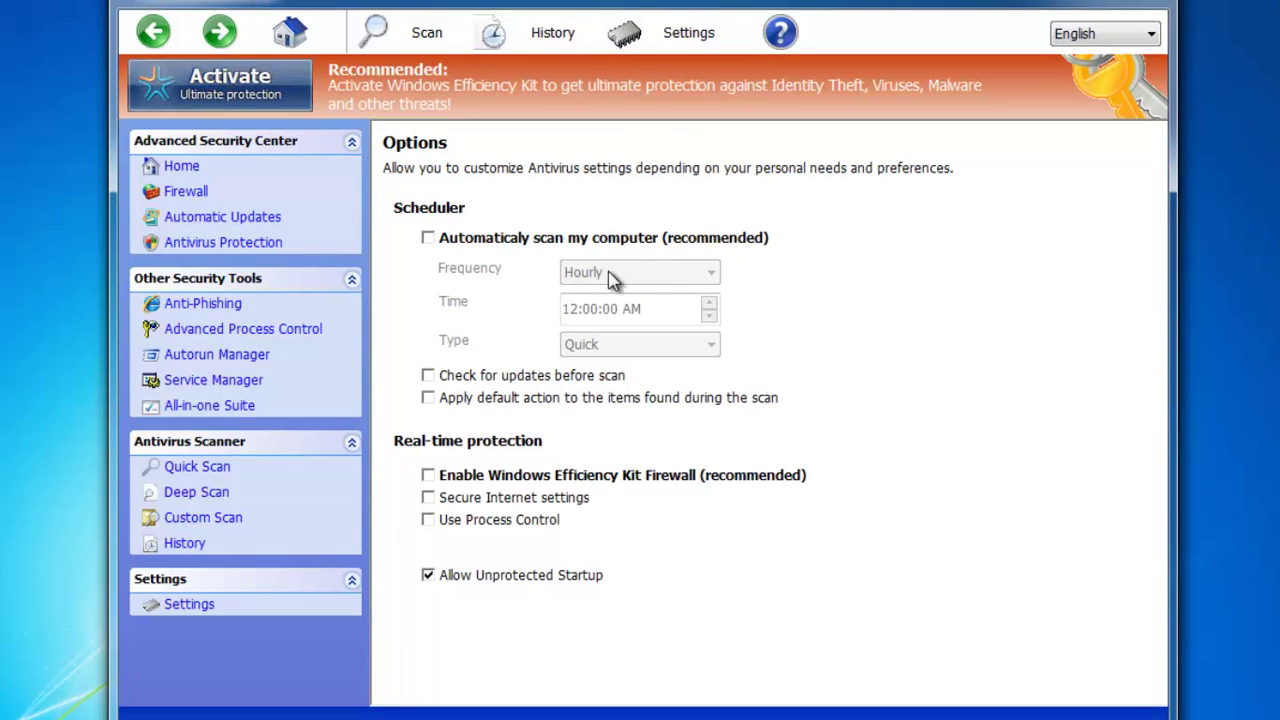
left_click(253, 256)
left_click(215, 303)
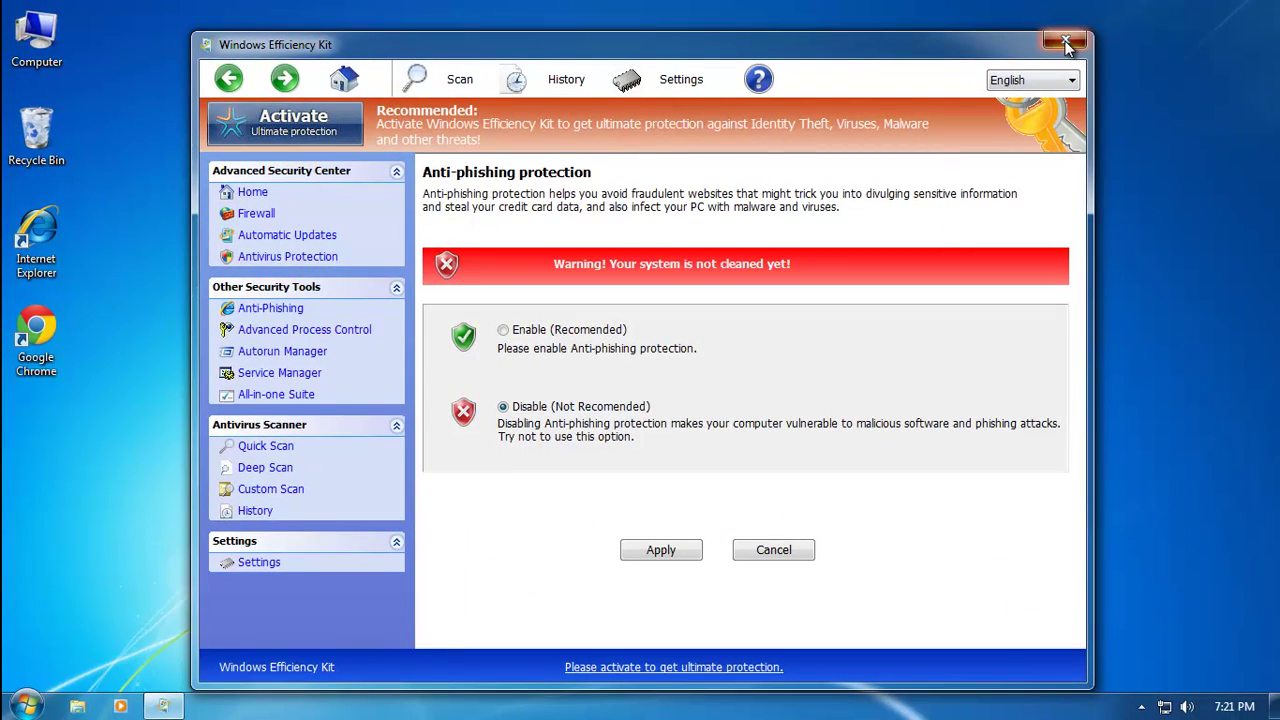
left_click(1066, 46)
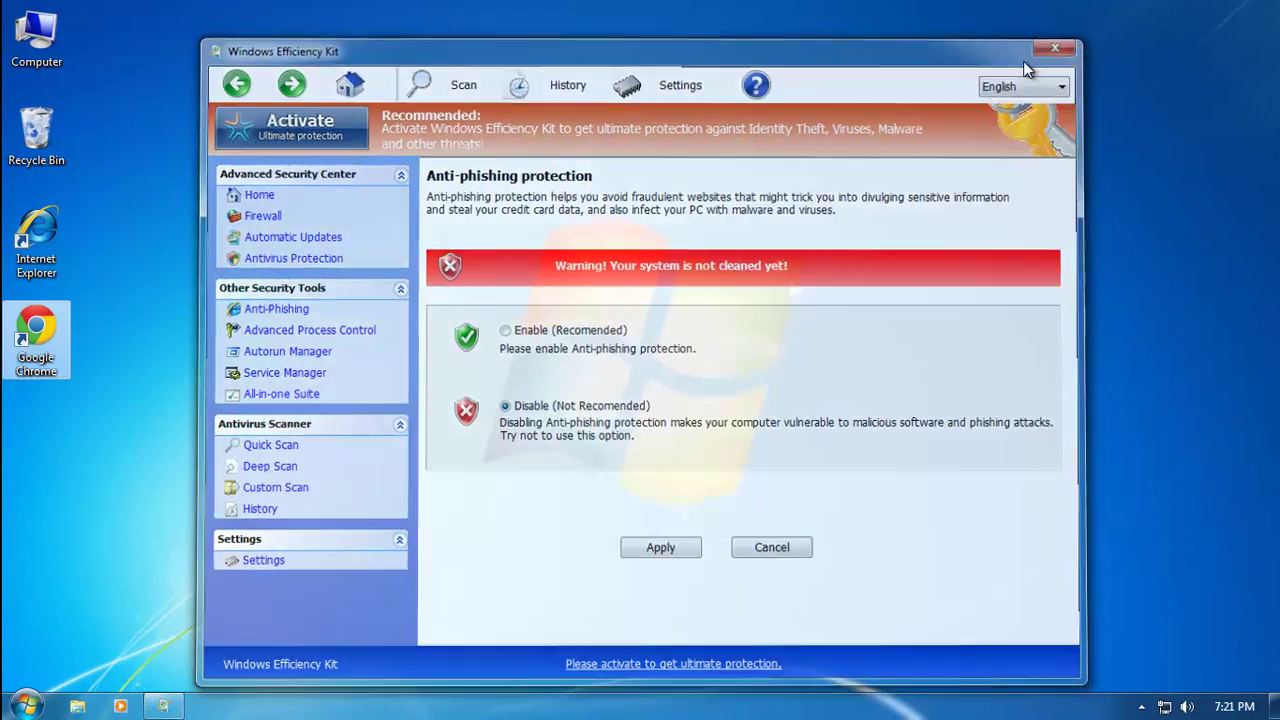
Try to open Internet Explorer, dismissing the firewall alert, and try to start Task Manager.
double_click(66, 228)
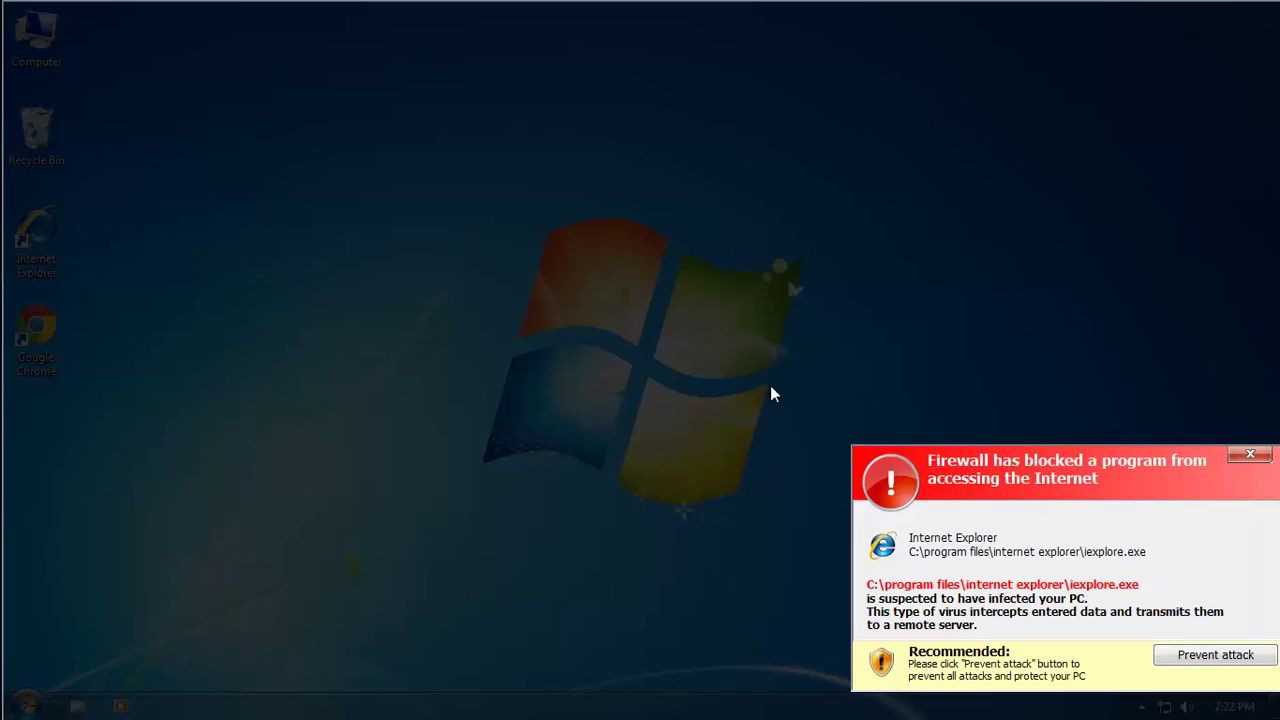
left_click(1245, 457)
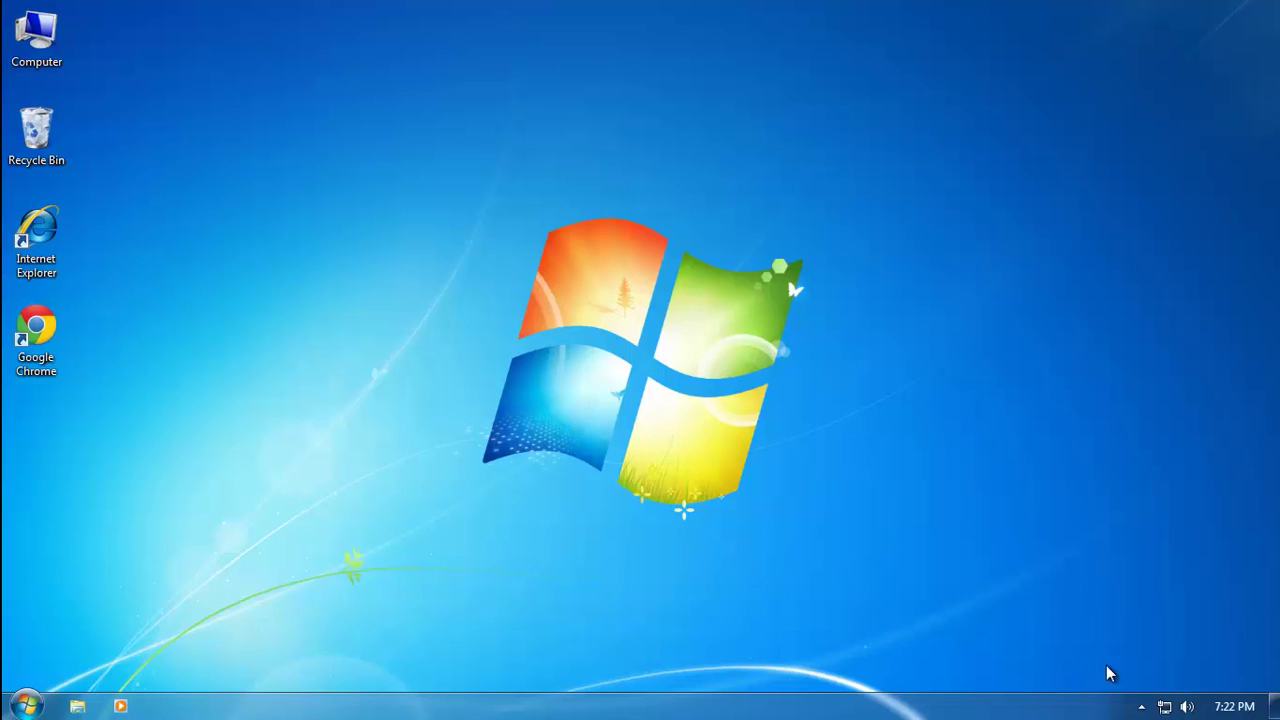
left_click(1140, 706)
left_click(925, 577)
right_click(370, 710)
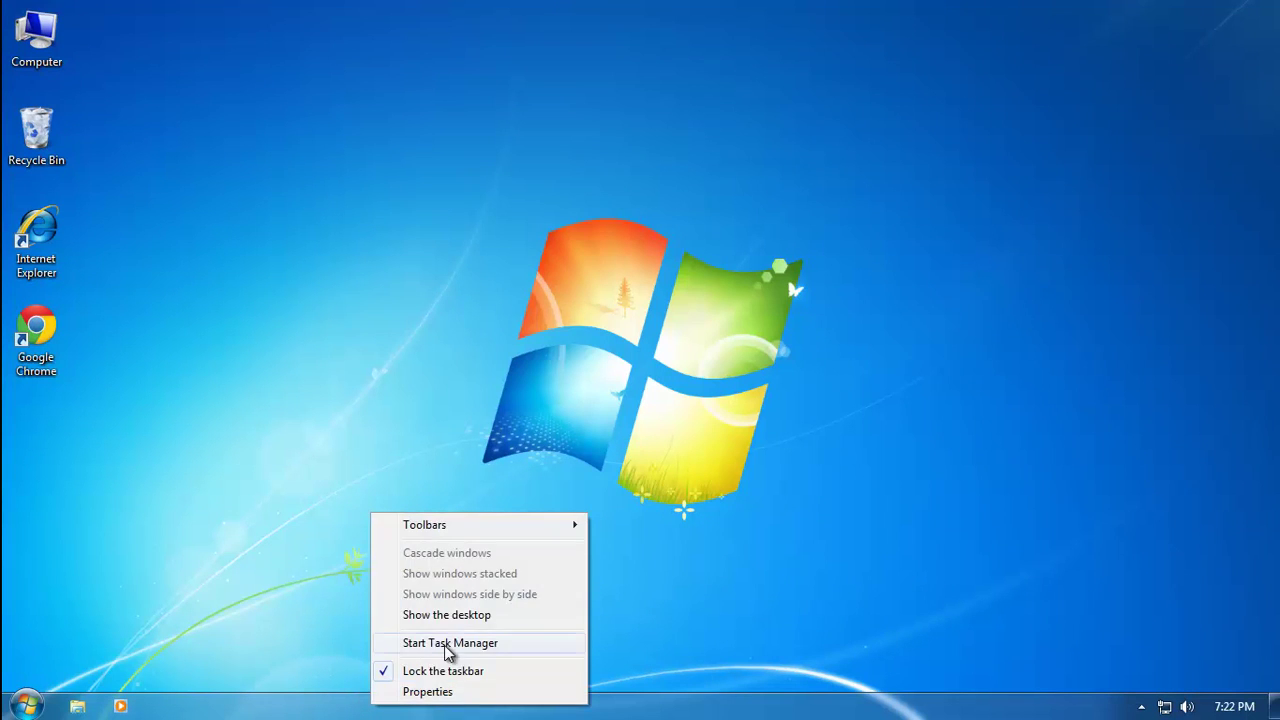
left_click(449, 651)
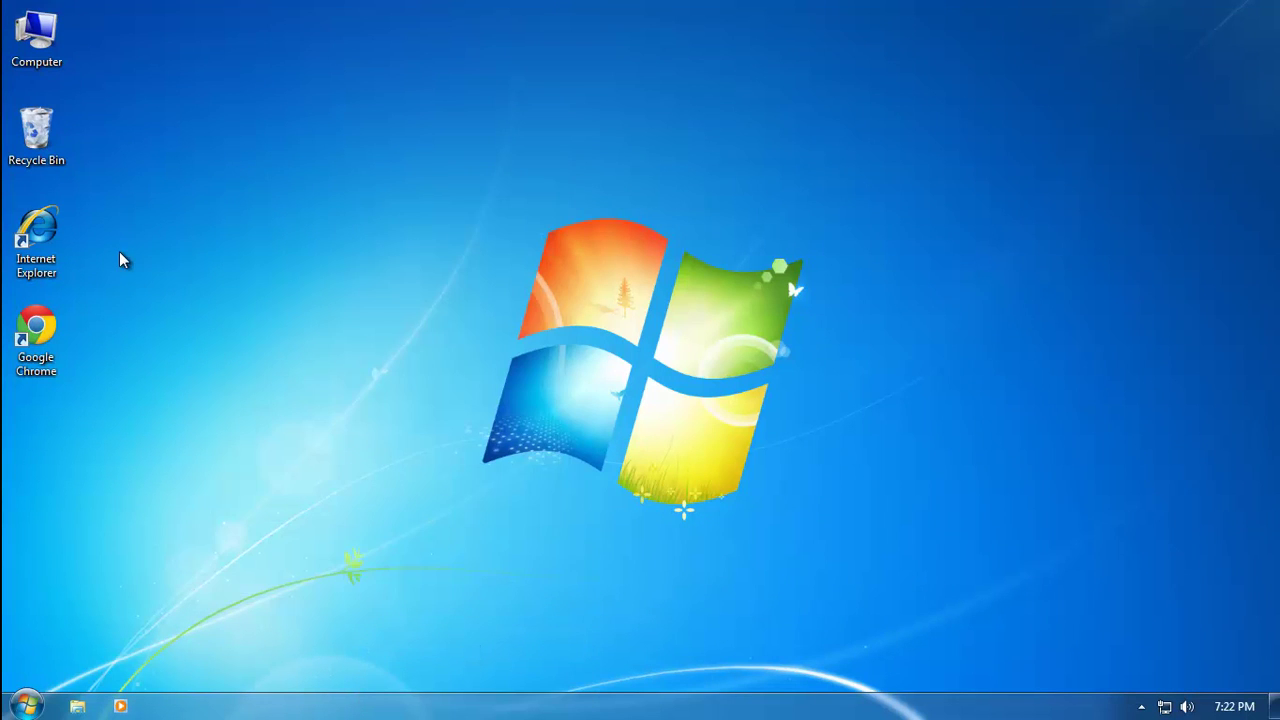
Restart the computer and boot Windows 7 in Safe Mode with Command Prompt.
left_click(26, 705)
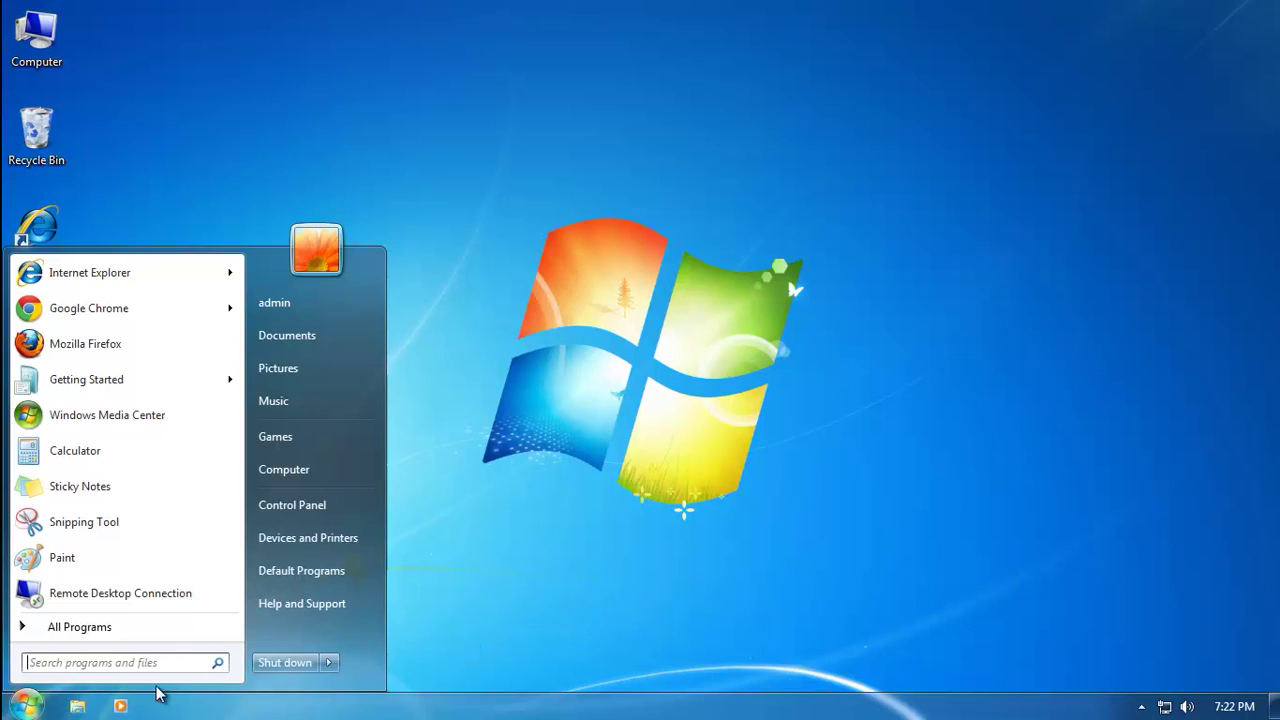
left_click(329, 663)
left_click(381, 638)
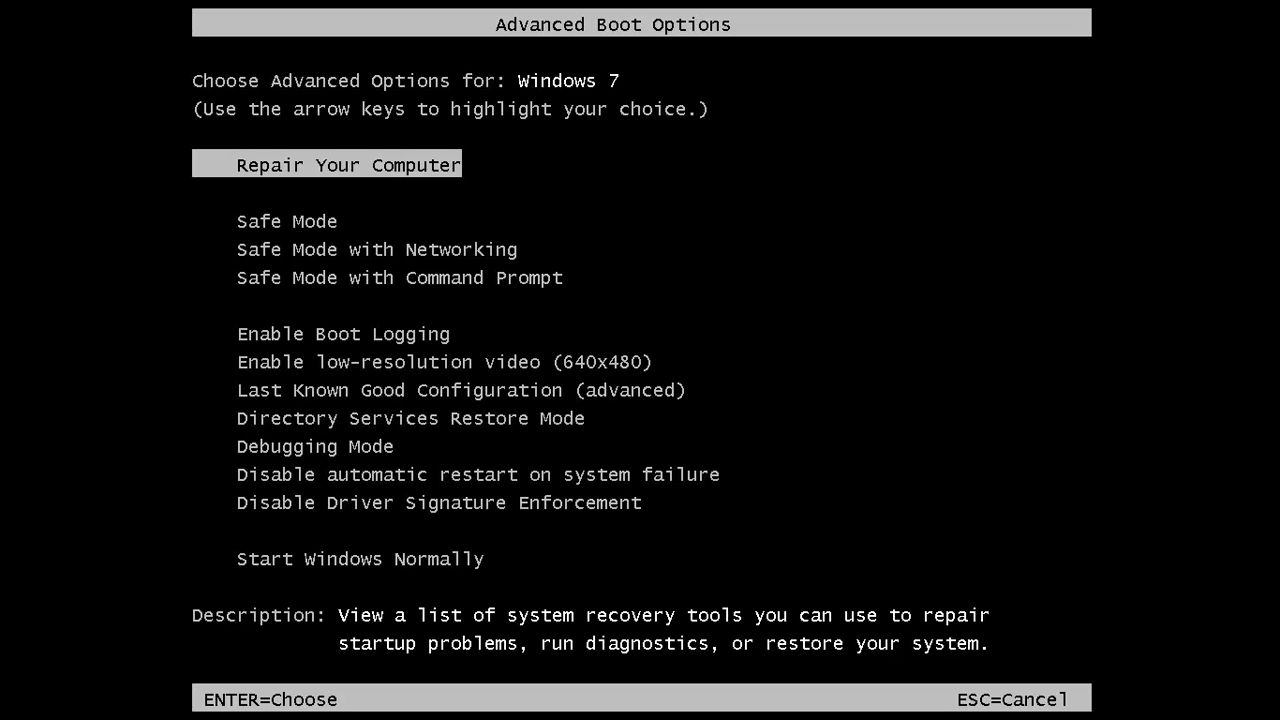
key("Down")
key("Down")
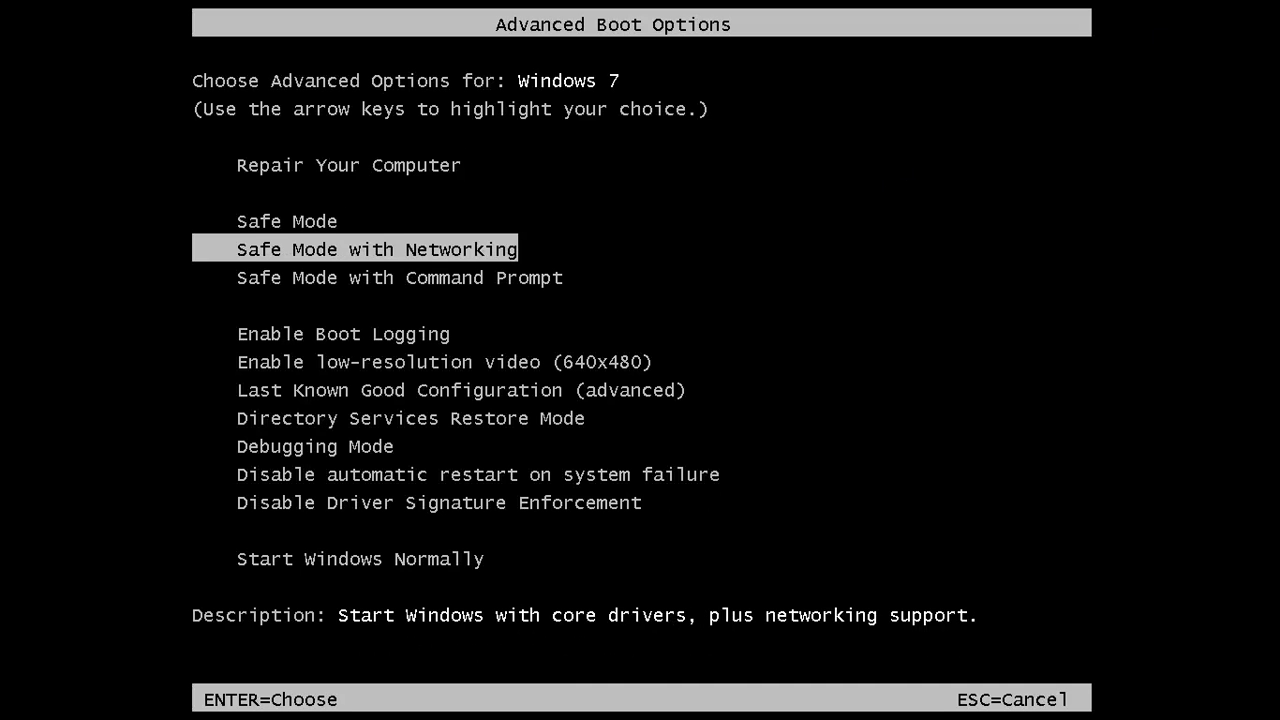
key("Down")
key("Return")
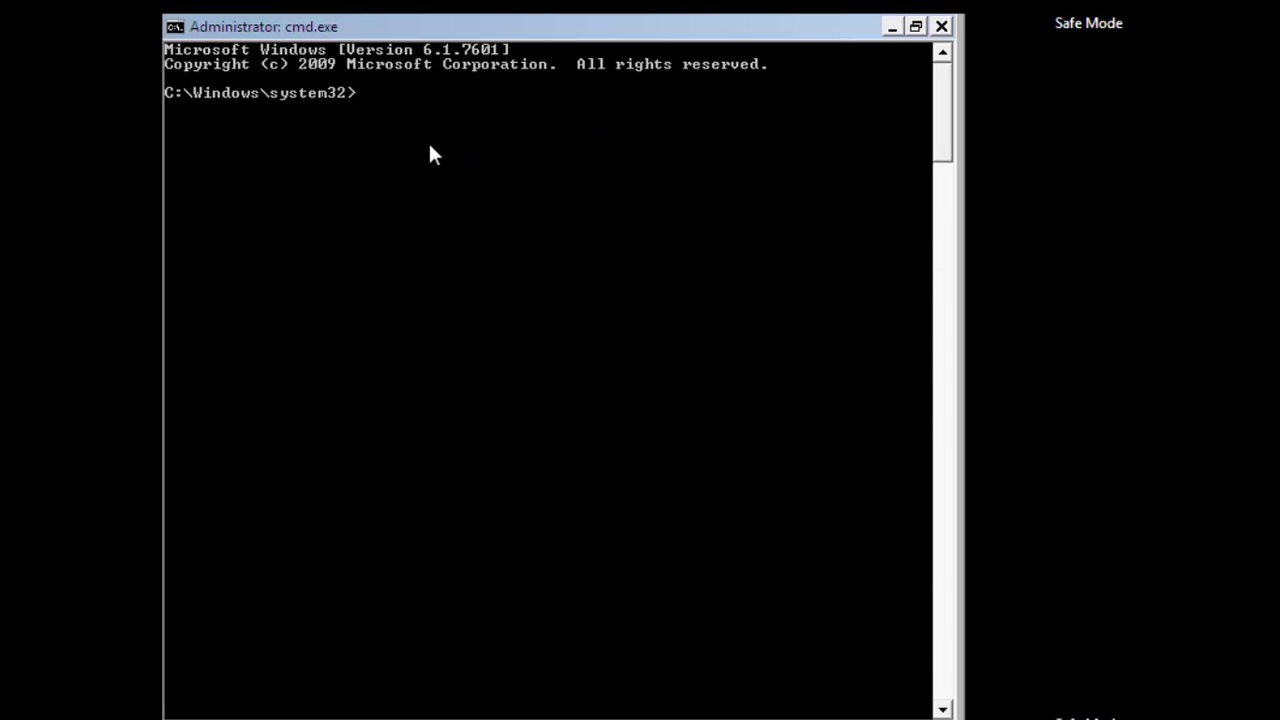
Load the desktop with the explorer command, and close the command prompt and the Windows Help and Support window.
type("explorer")
key("Return")
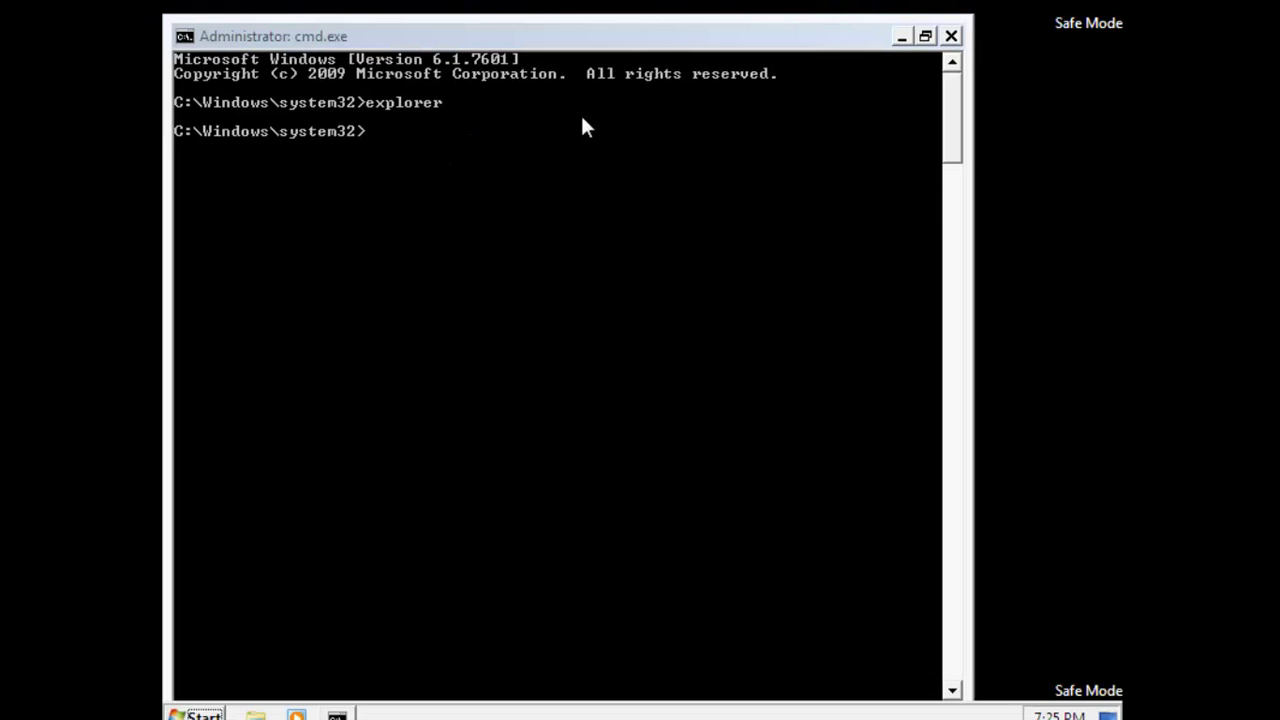
left_click(952, 37)
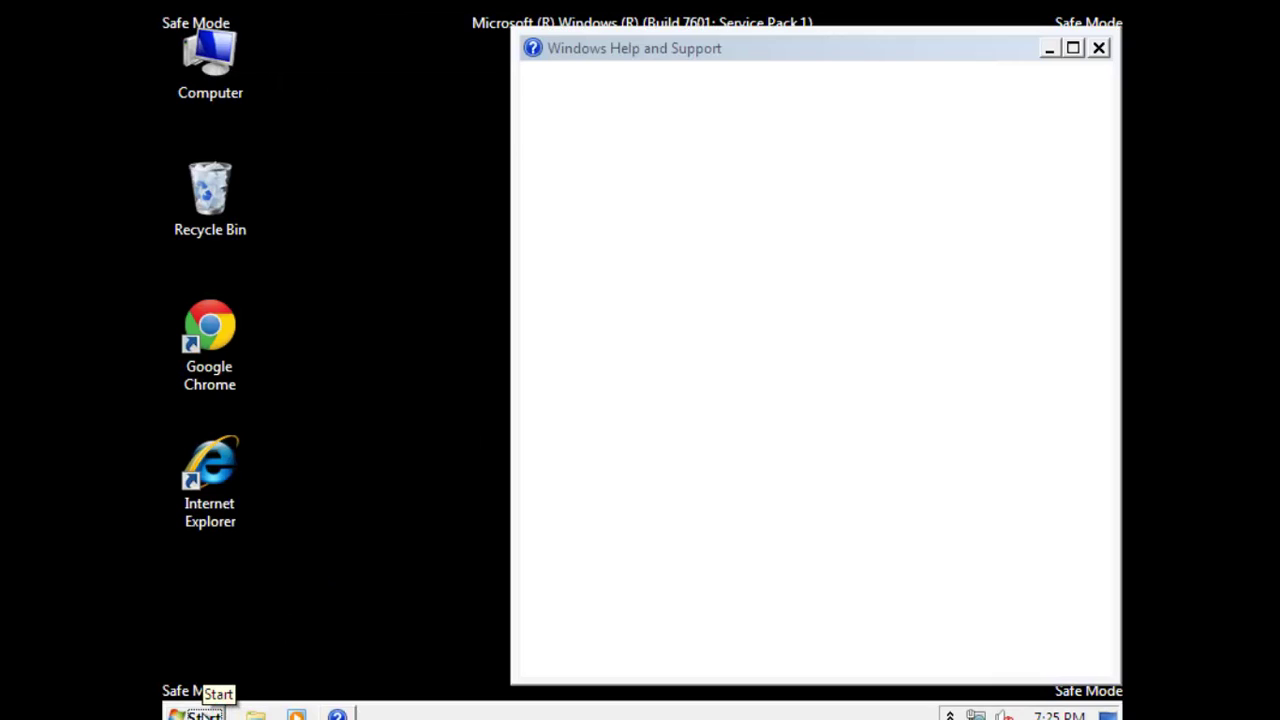
left_click(1100, 50)
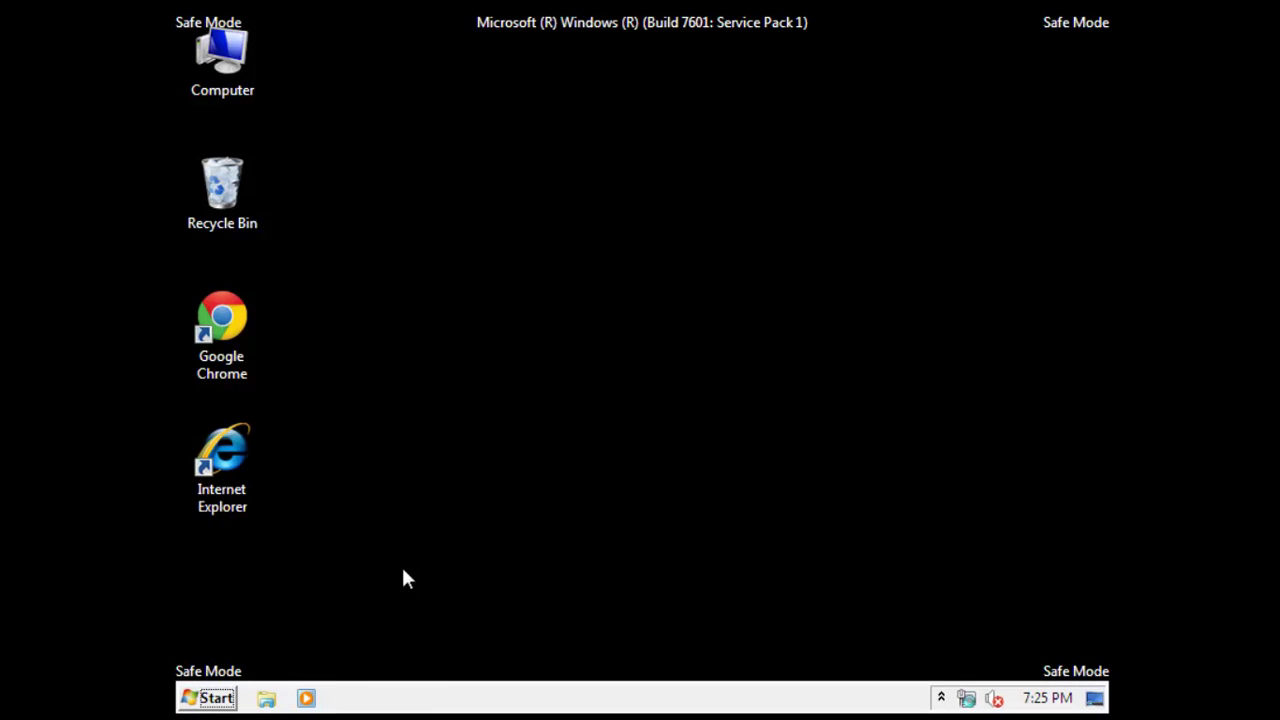
Launch the Registry Editor by running regedit.
key("super+r")
type("re")
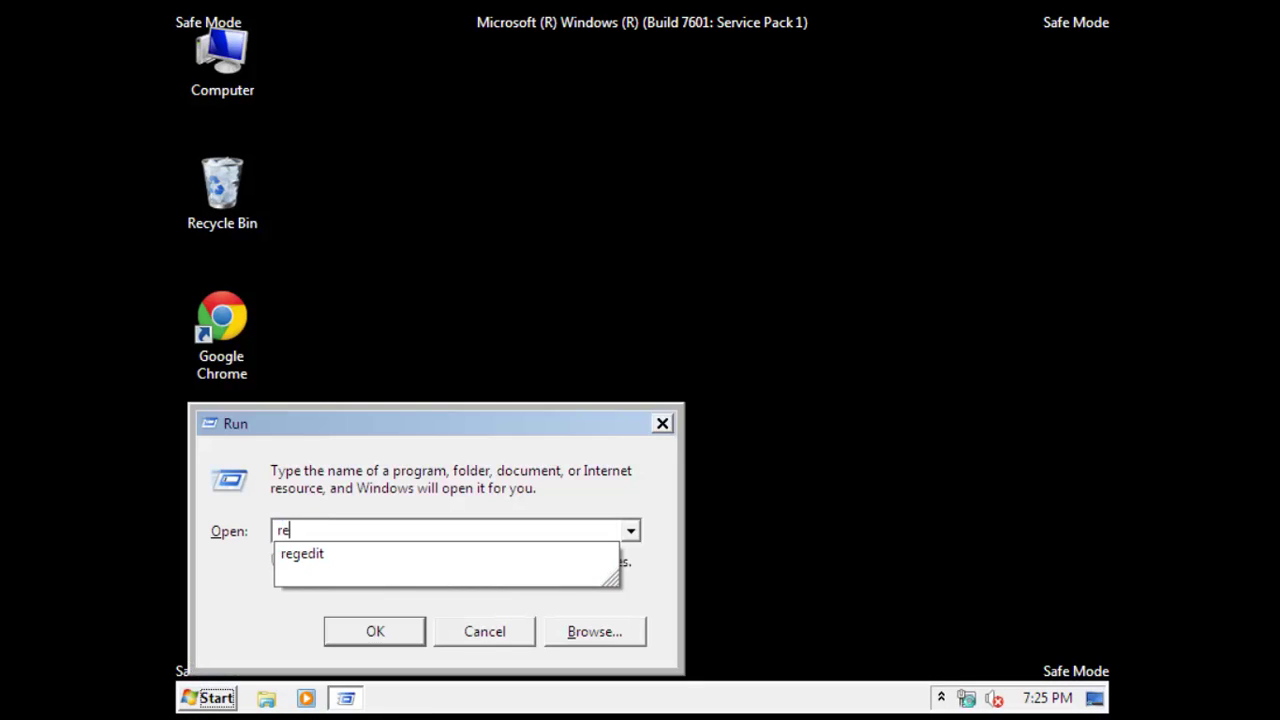
type("gedit")
key("Return")
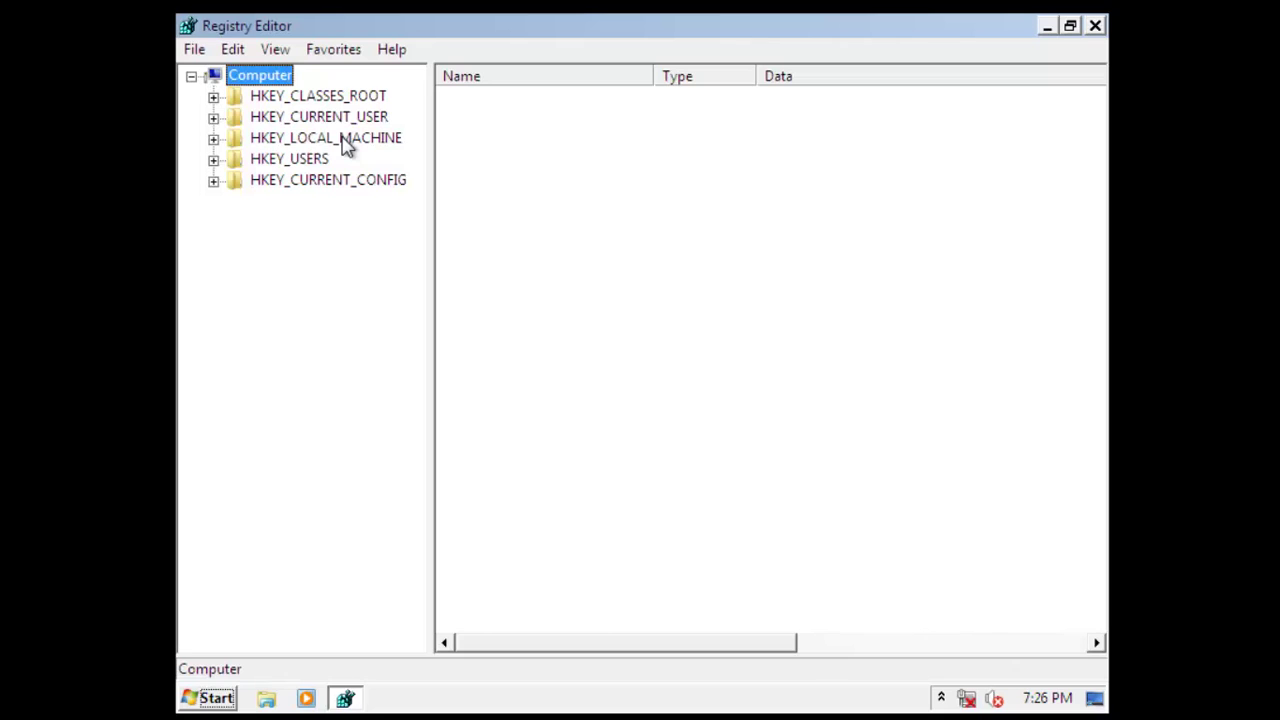
Go to the registry key HKEY_CURRENT_USER\Software\Microsoft\Windows NT\CurrentVersion\Winlogon.
double_click(352, 118)
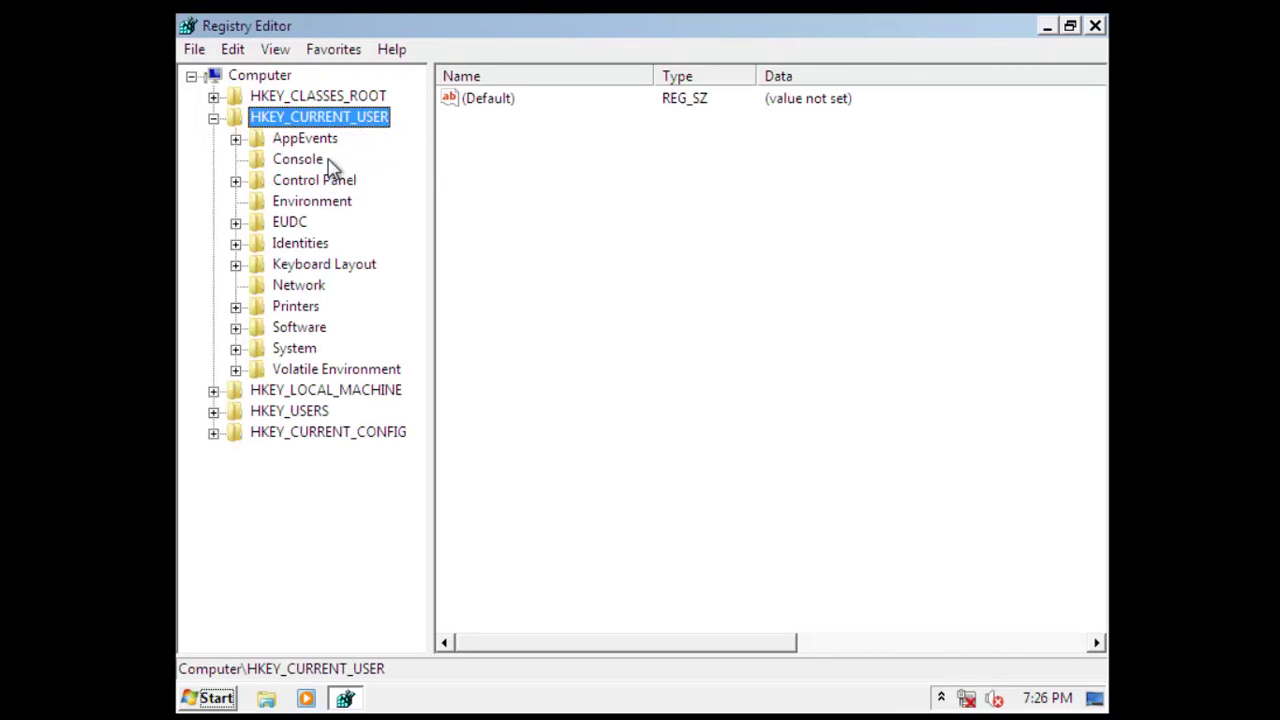
double_click(305, 328)
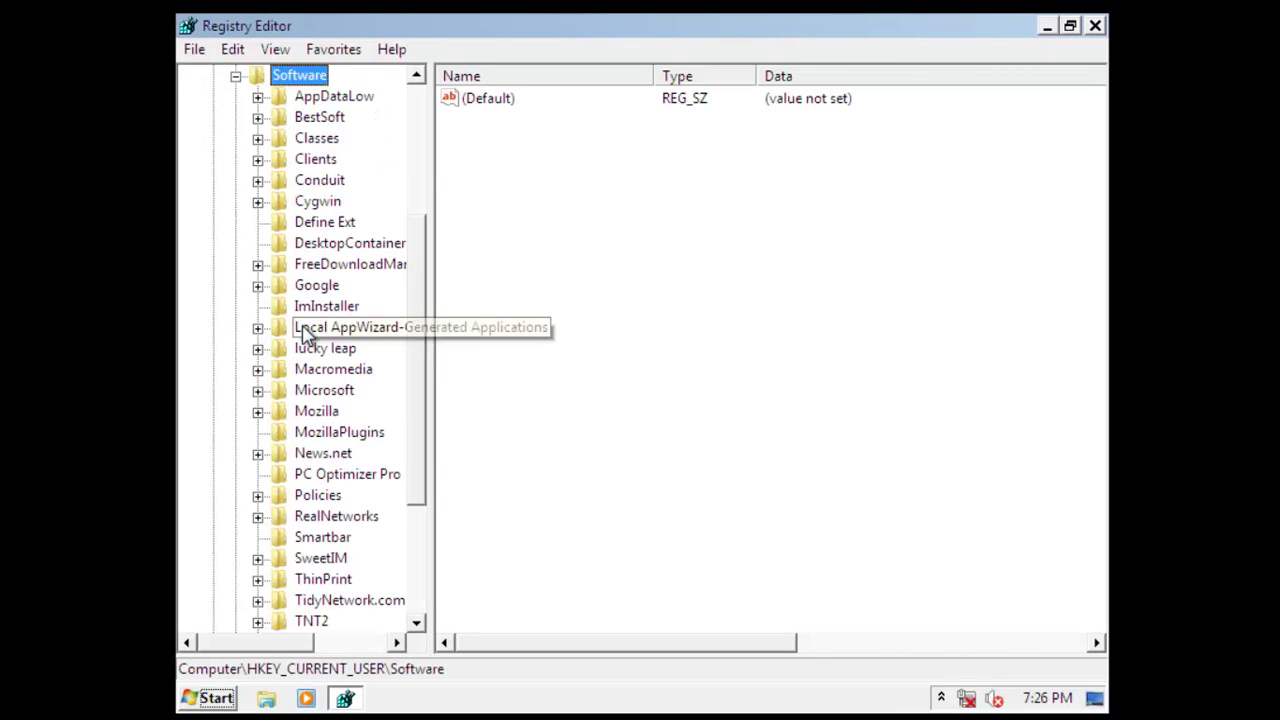
scroll(306, 330, "down", 4)
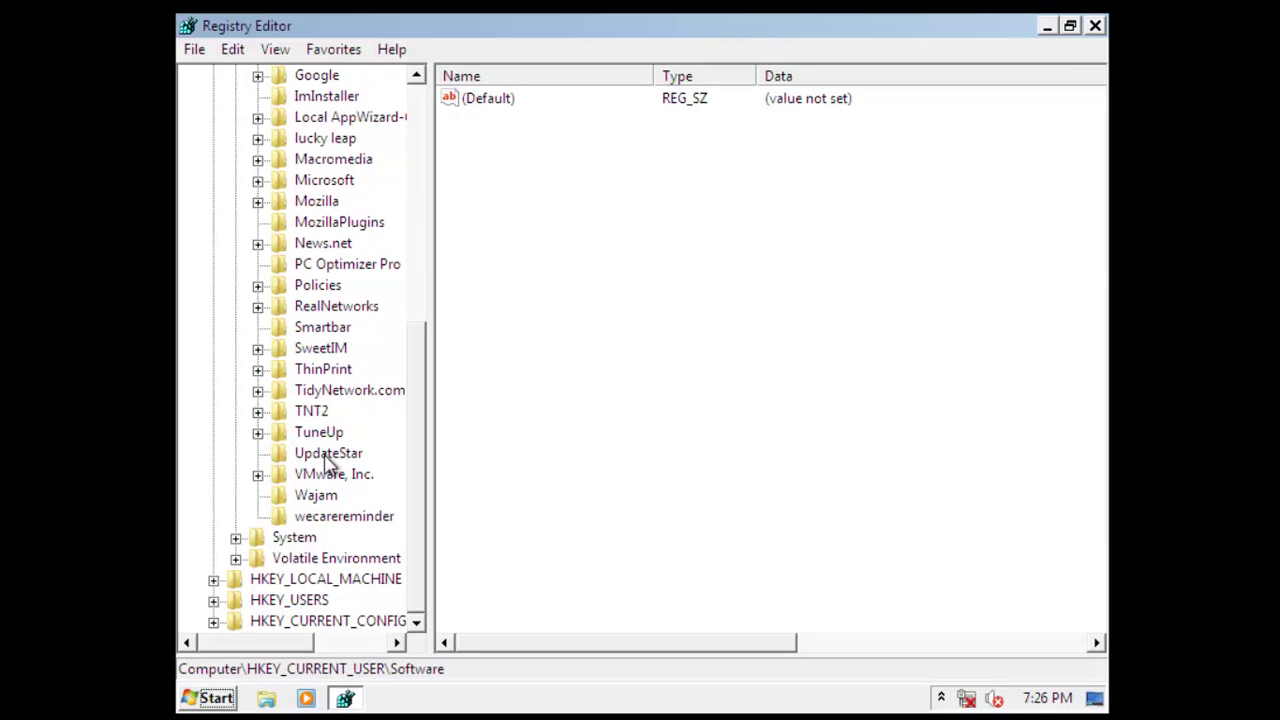
double_click(322, 182)
scroll(325, 200, "down", 3)
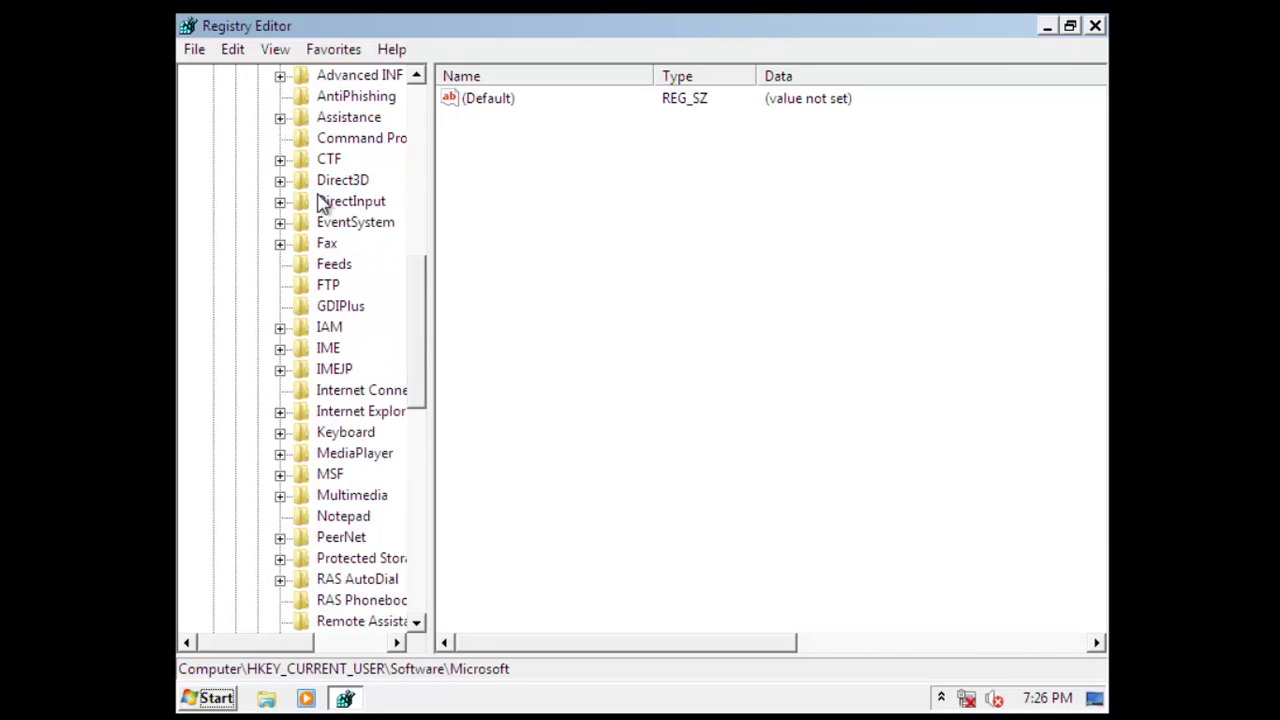
scroll(325, 255, "down", 6)
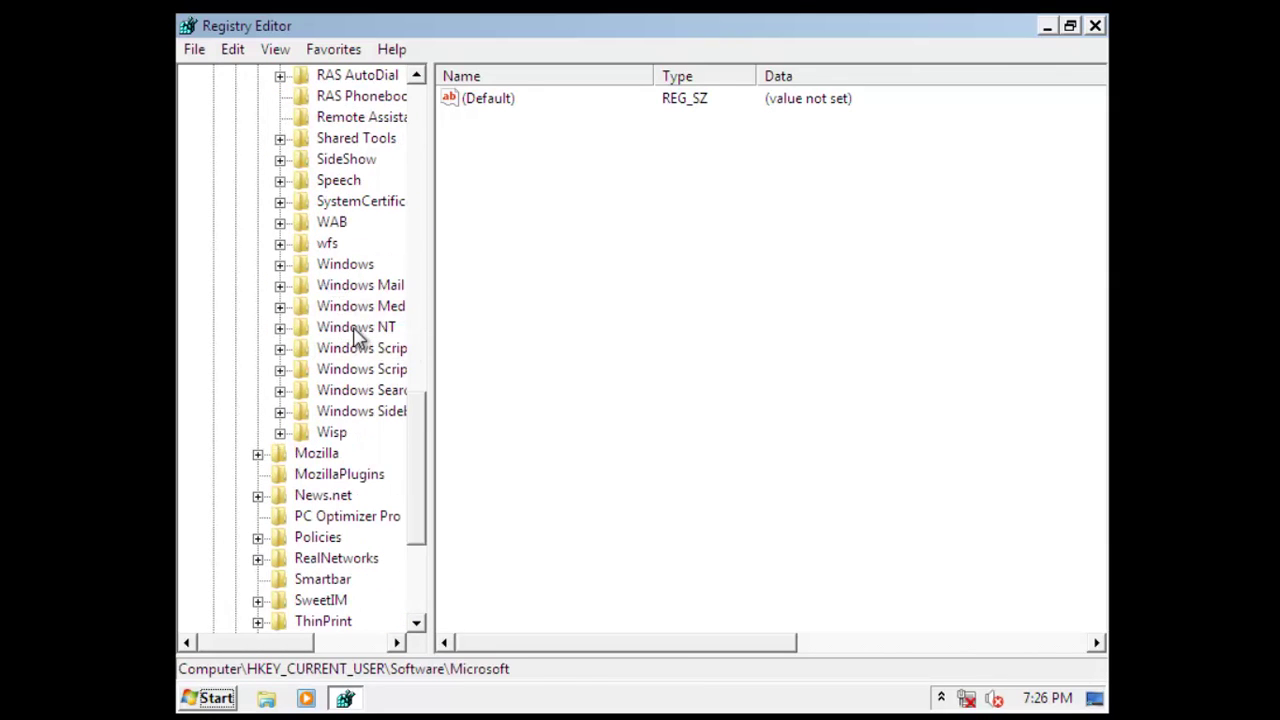
double_click(356, 329)
double_click(358, 348)
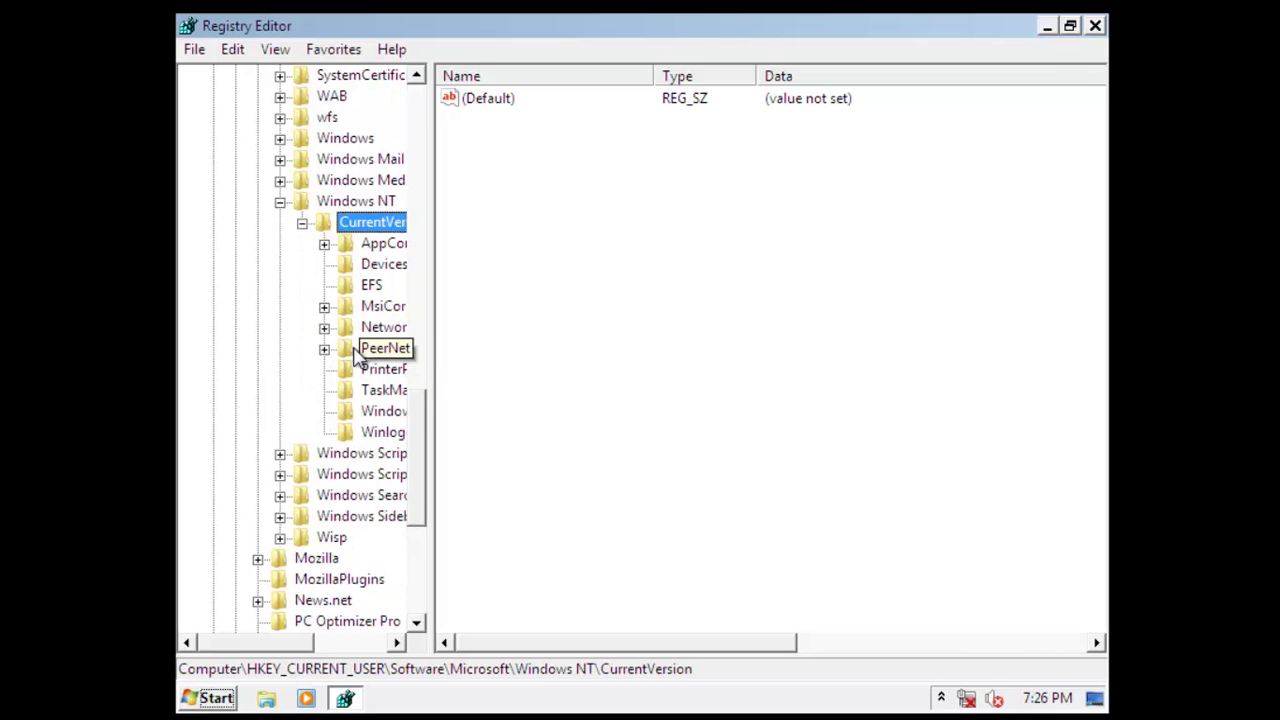
left_click(383, 432)
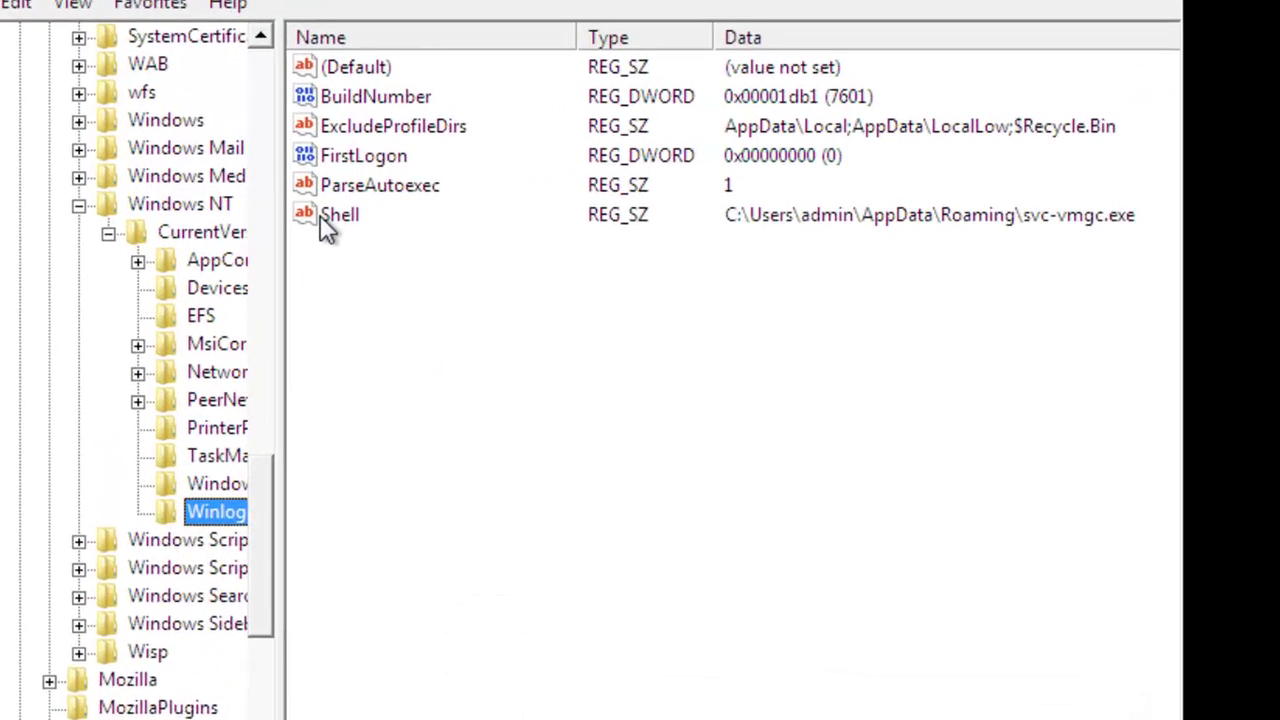
Delete the Shell value from the Winlogon key and confirm the deletion.
left_click(328, 217)
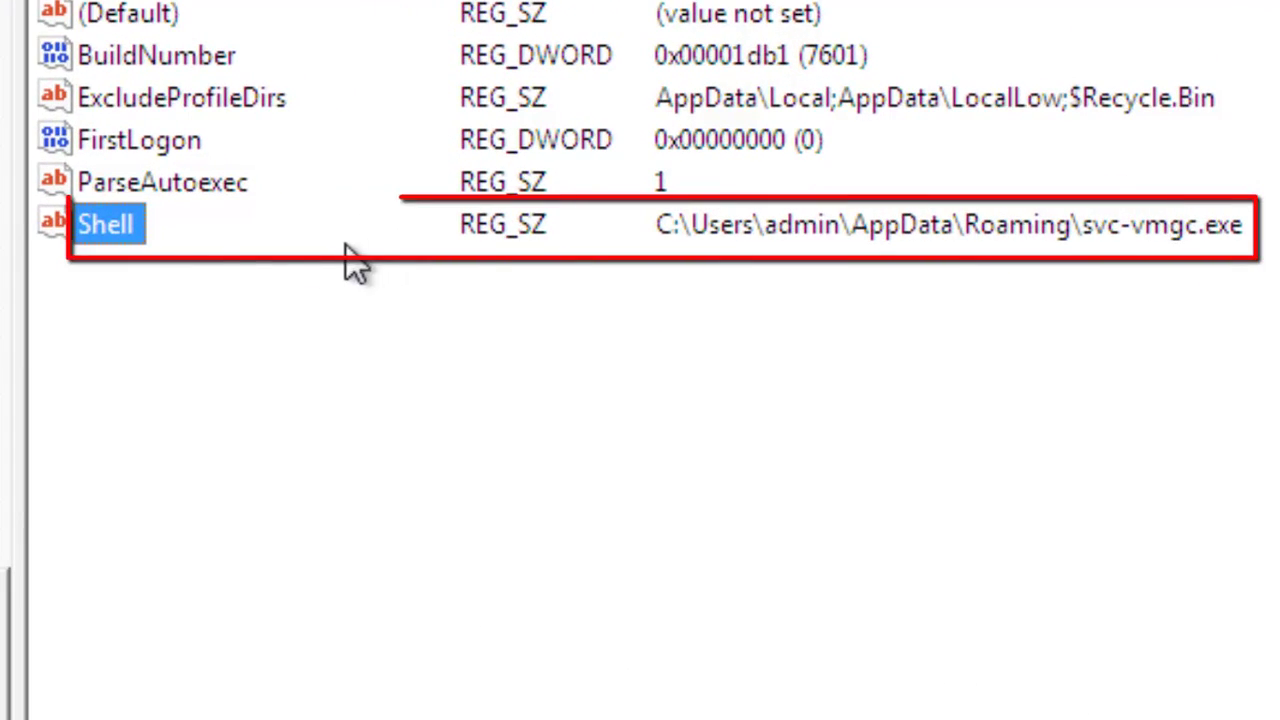
right_click(106, 245)
left_click(250, 366)
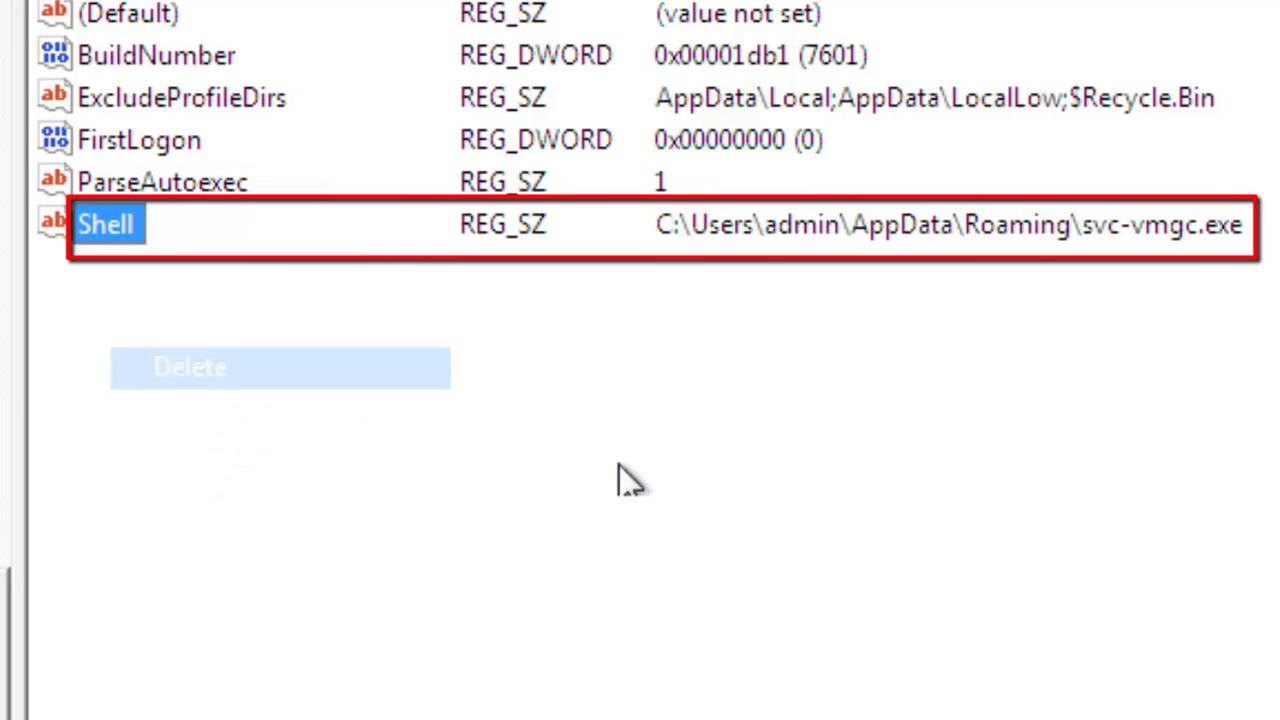
left_click(808, 528)
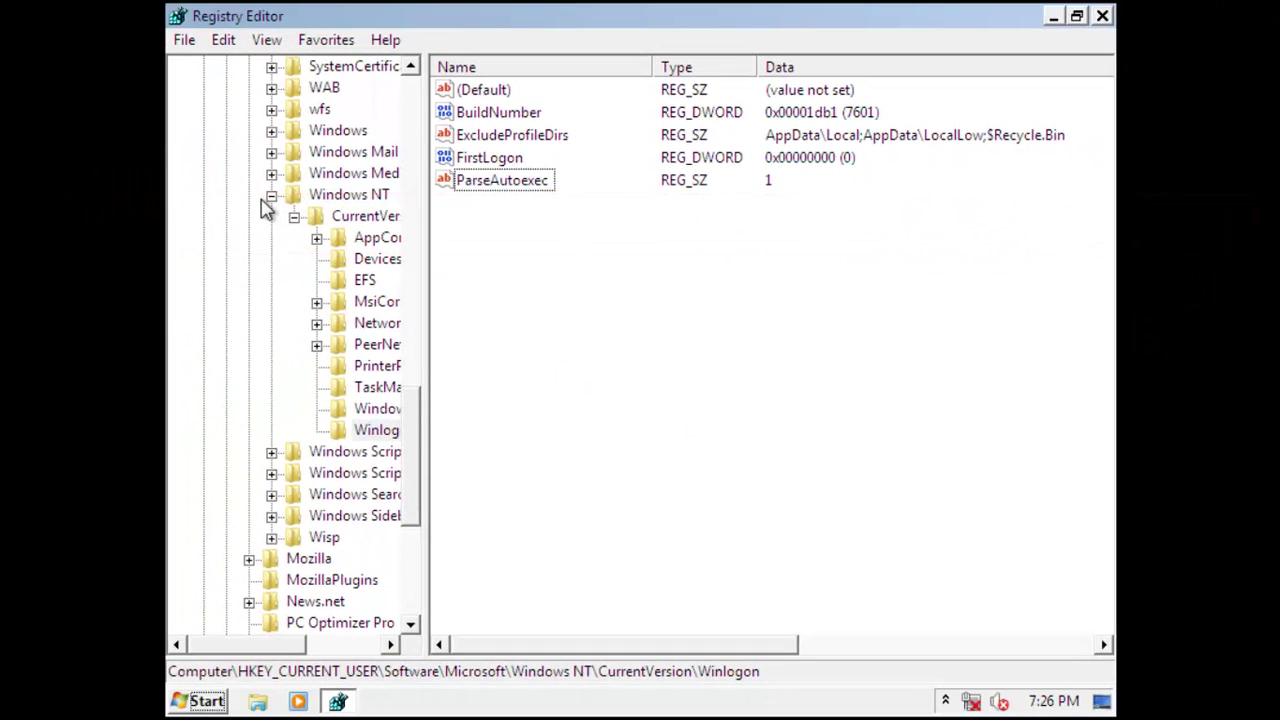
Check the Run and RunOnce keys under HKEY_CURRENT_USER\Software\Microsoft\Windows\CurrentVersion for startup entries, and close the Registry Editor.
left_click(271, 195)
double_click(330, 130)
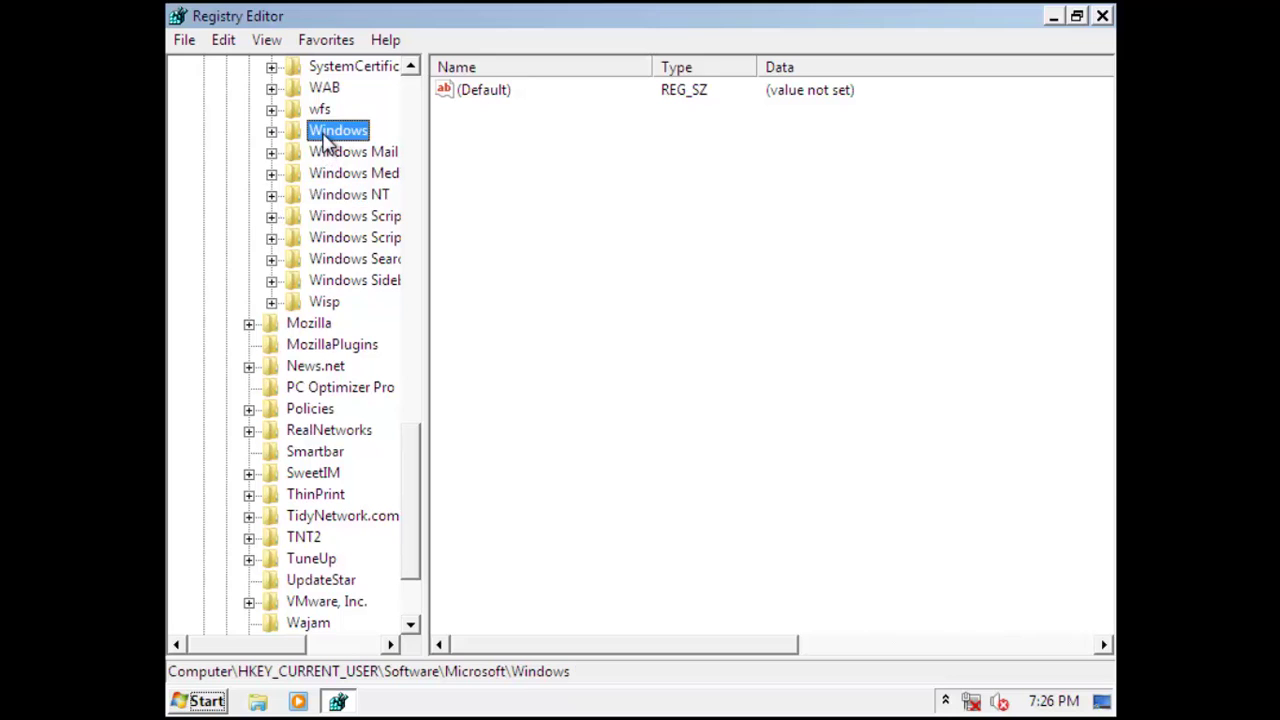
double_click(338, 155)
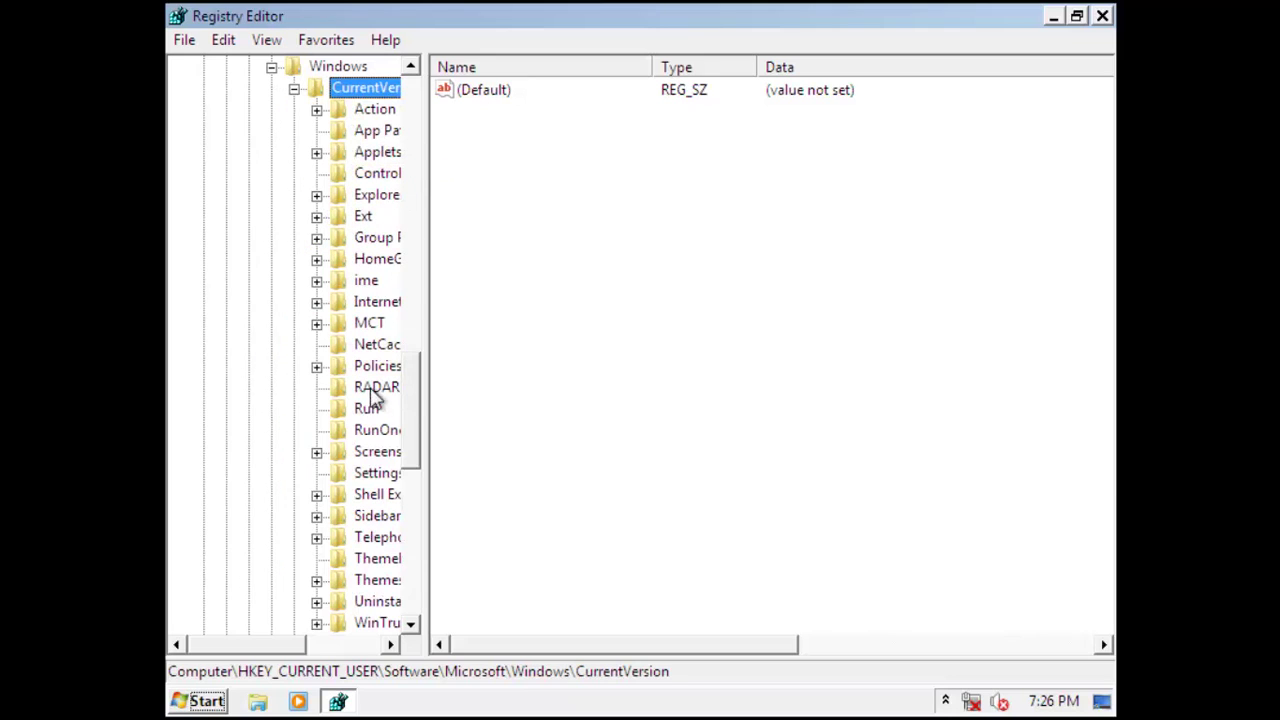
left_click(368, 410)
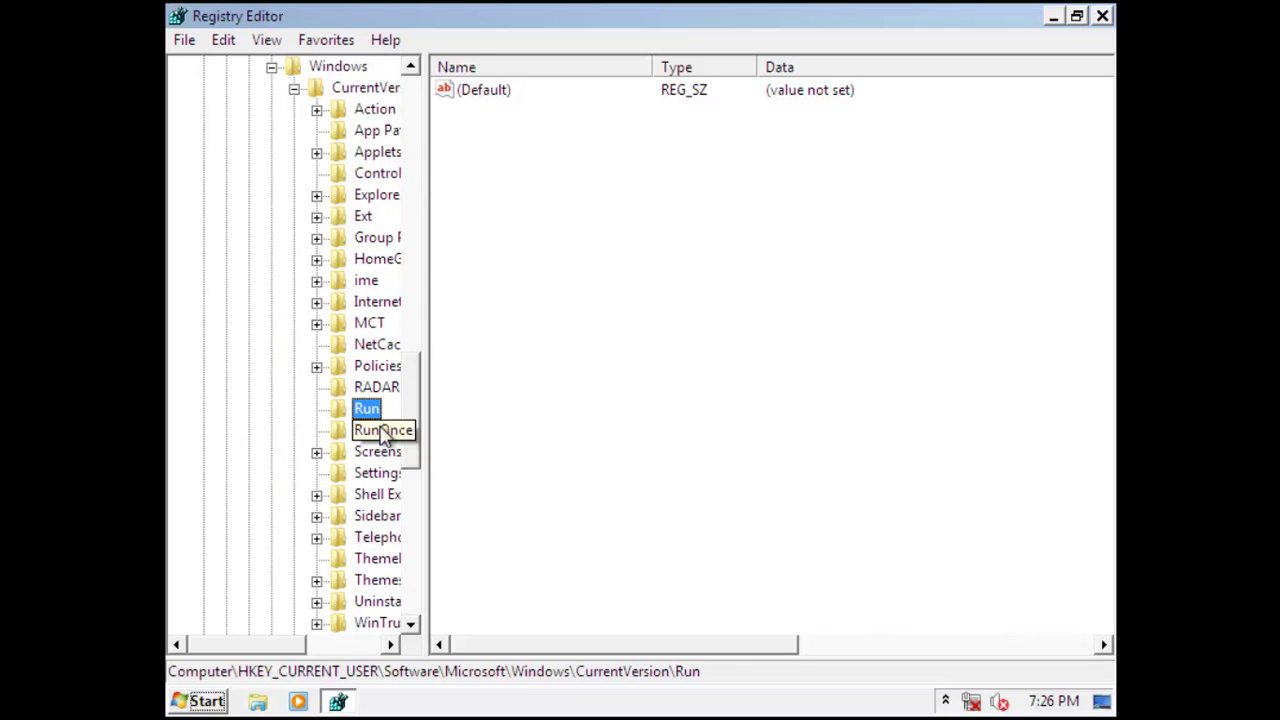
left_click(410, 430)
left_click(714, 234)
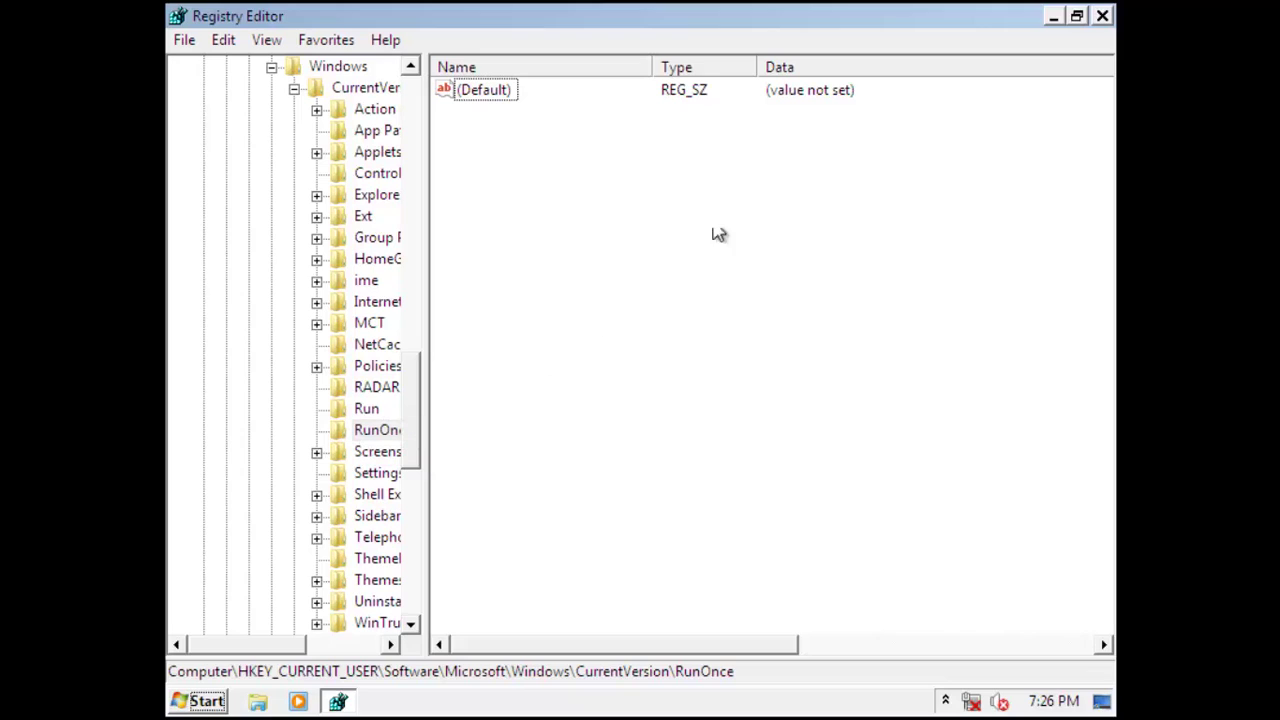
left_click(1102, 18)
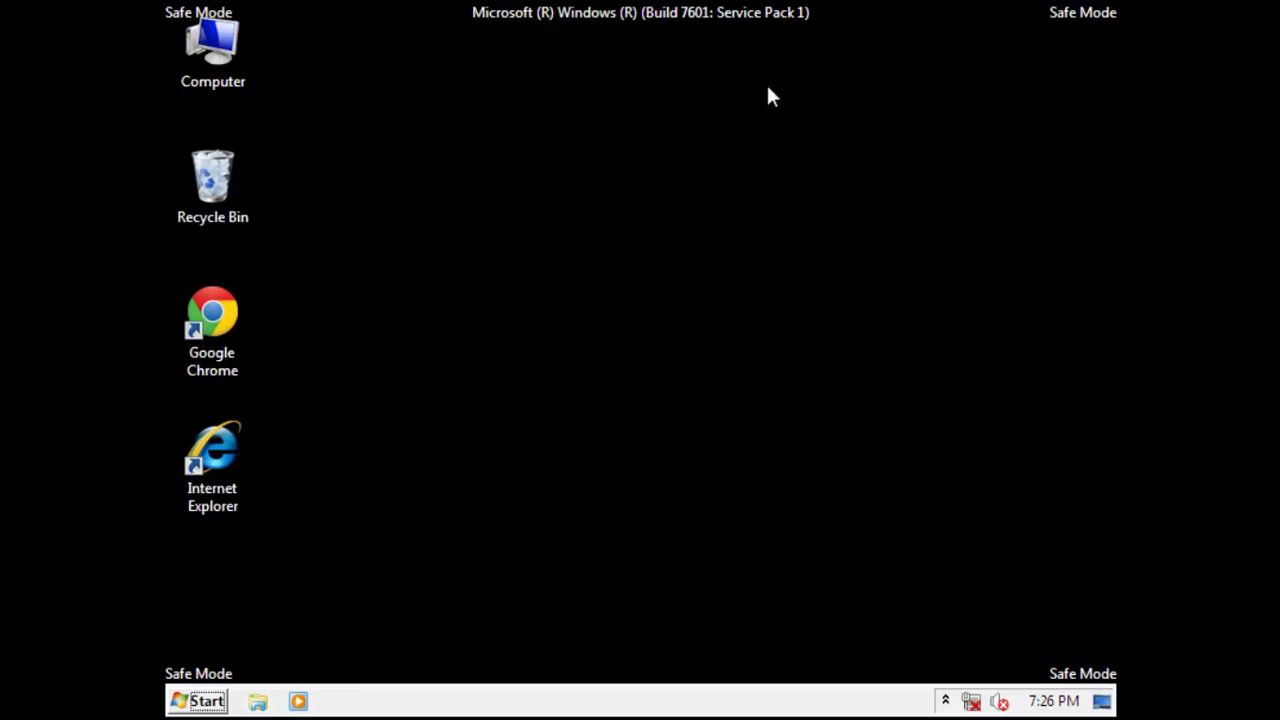
Open the folder C:\Users\admin\AppData\Local\Temp in Windows Explorer.
double_click(230, 58)
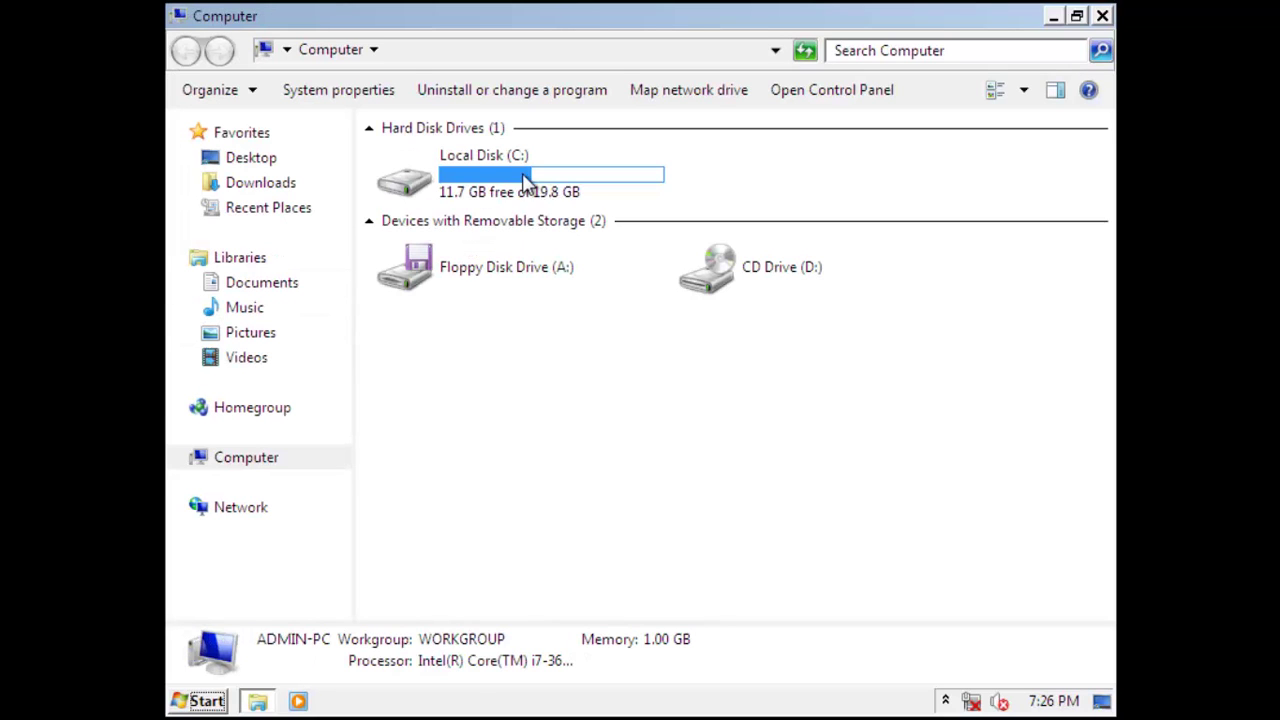
left_click(522, 173)
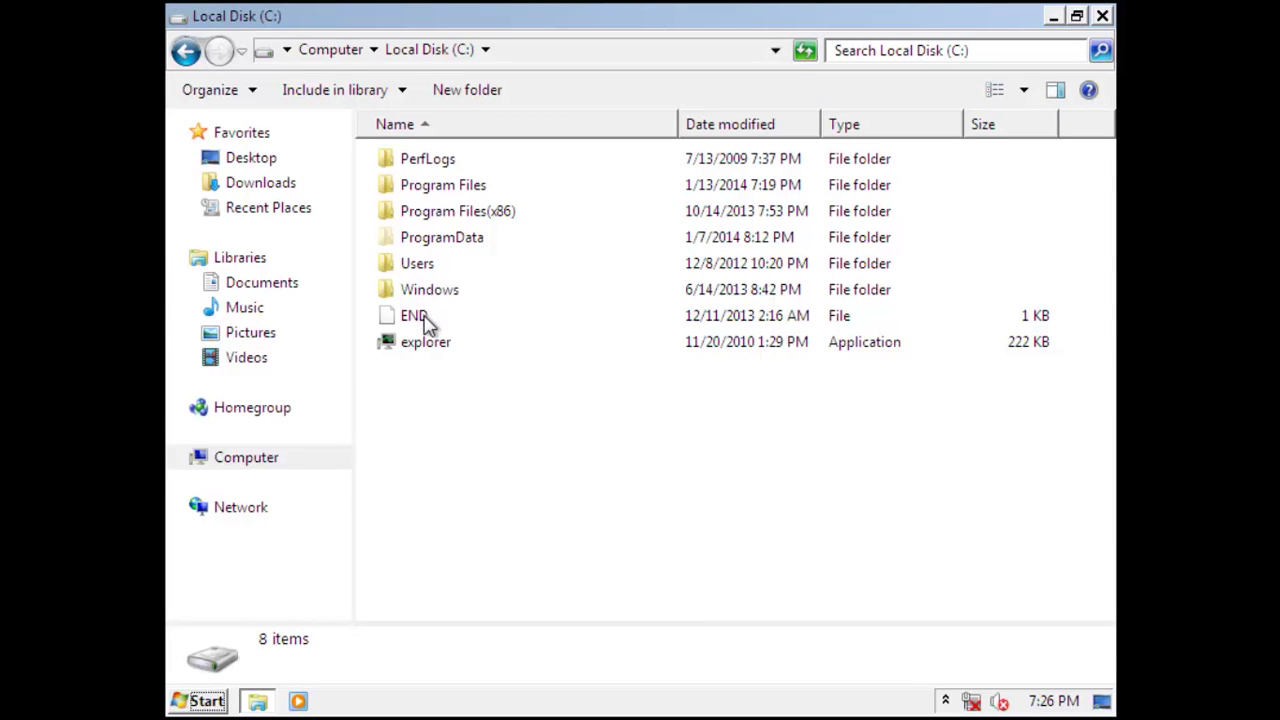
double_click(420, 266)
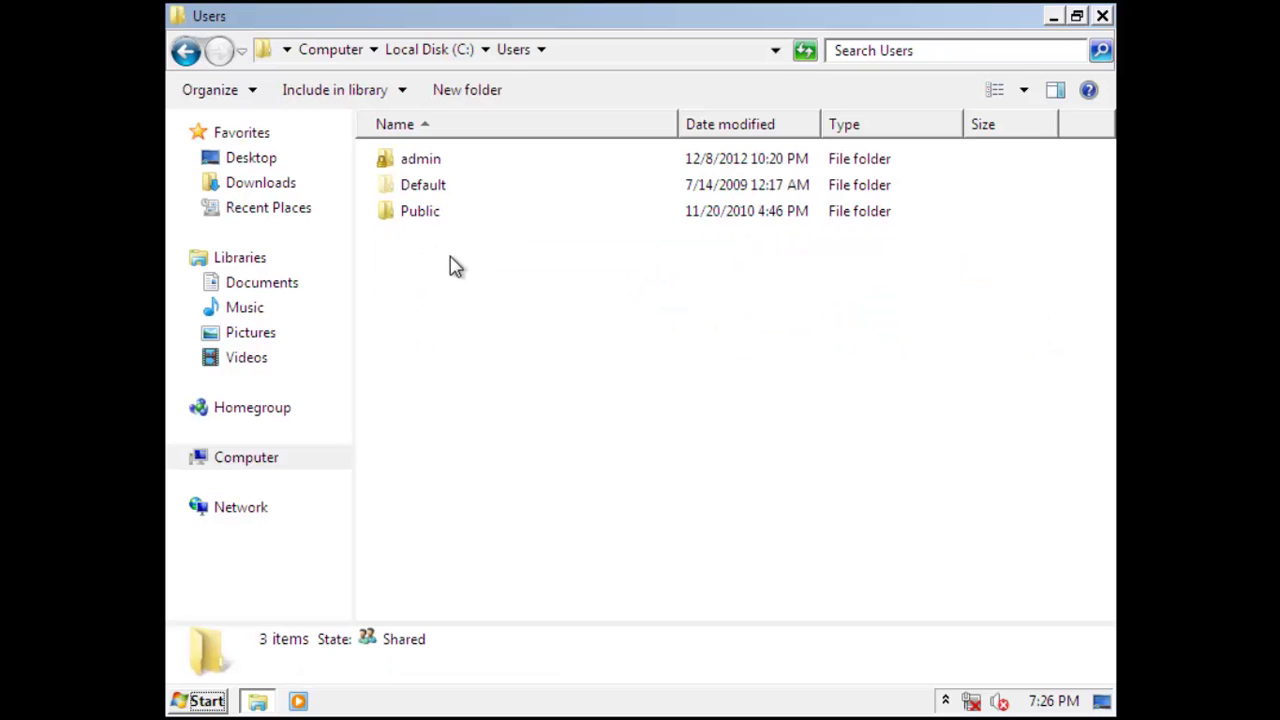
double_click(425, 160)
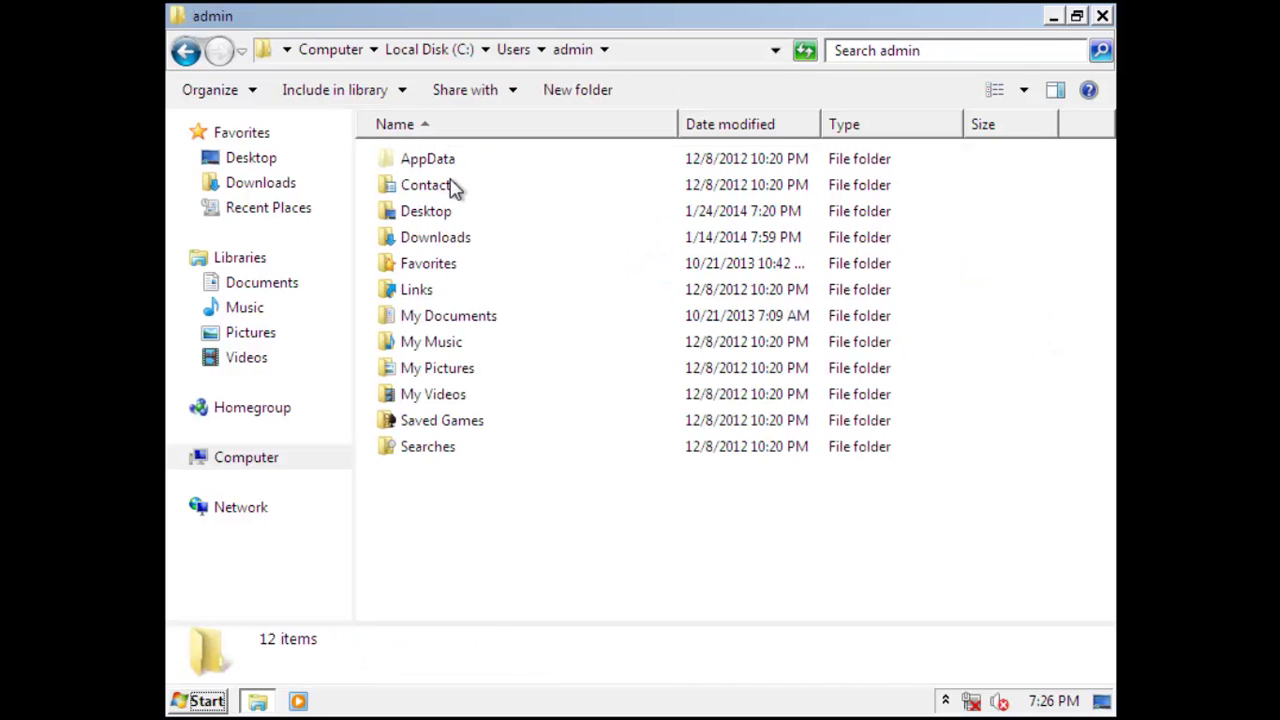
double_click(450, 162)
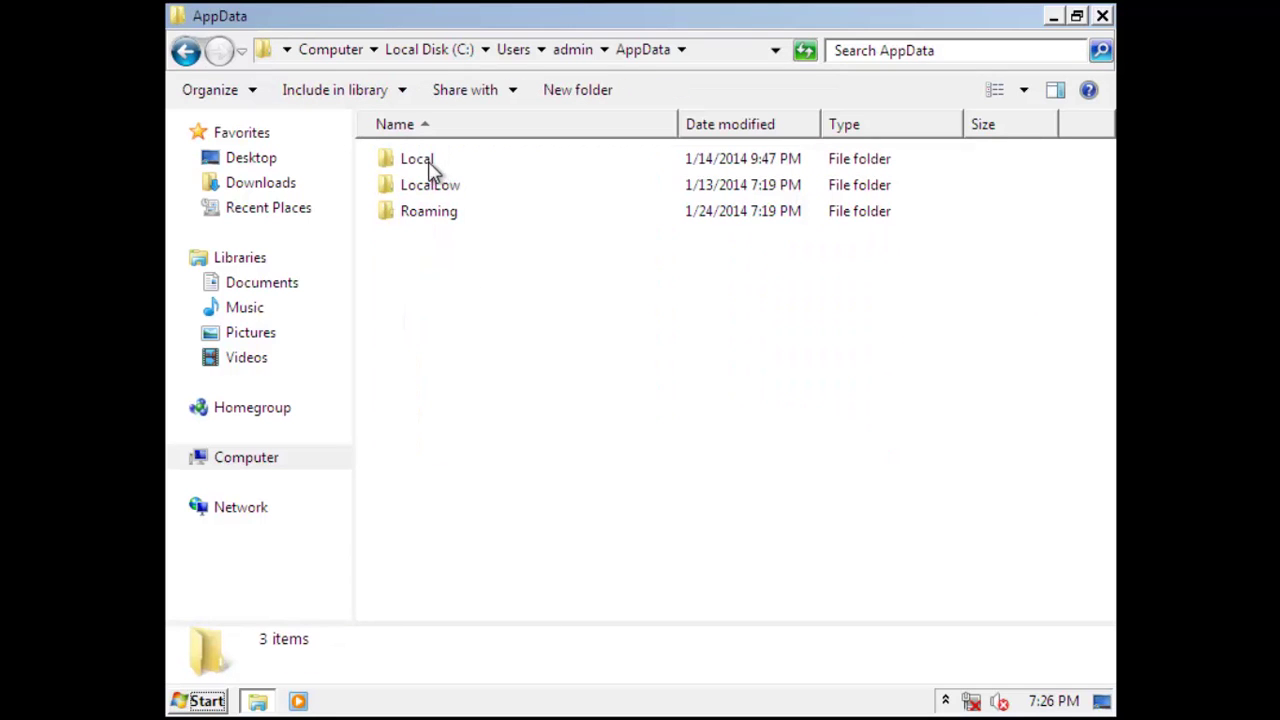
double_click(429, 160)
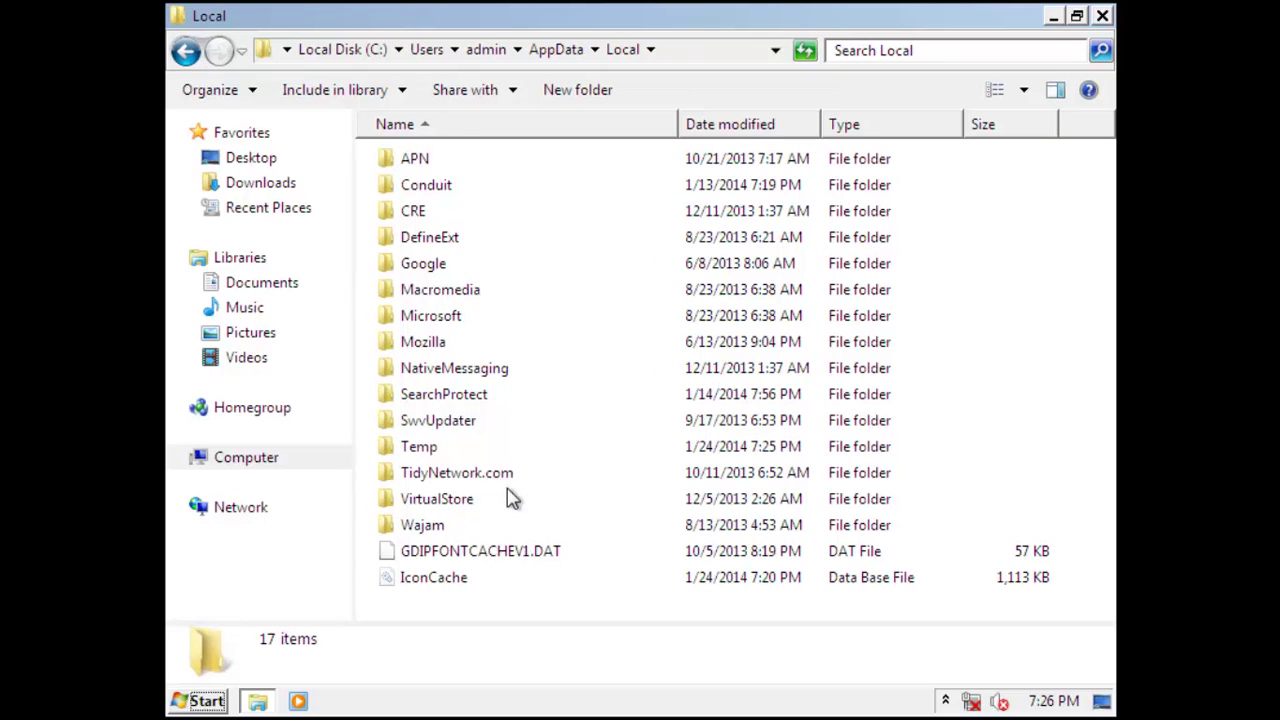
double_click(422, 448)
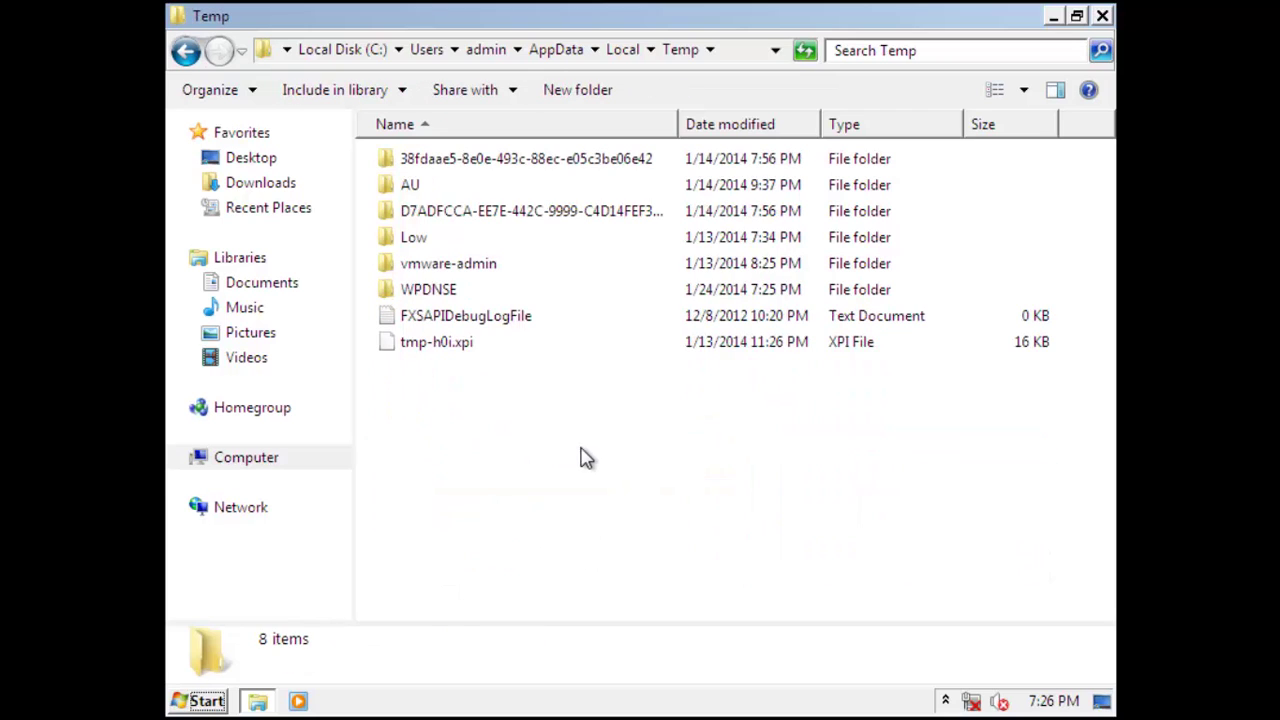
Delete all the files and folders in the Temp folder, skipping the file that is in use.
left_click_drag(585, 452, 406, 154)
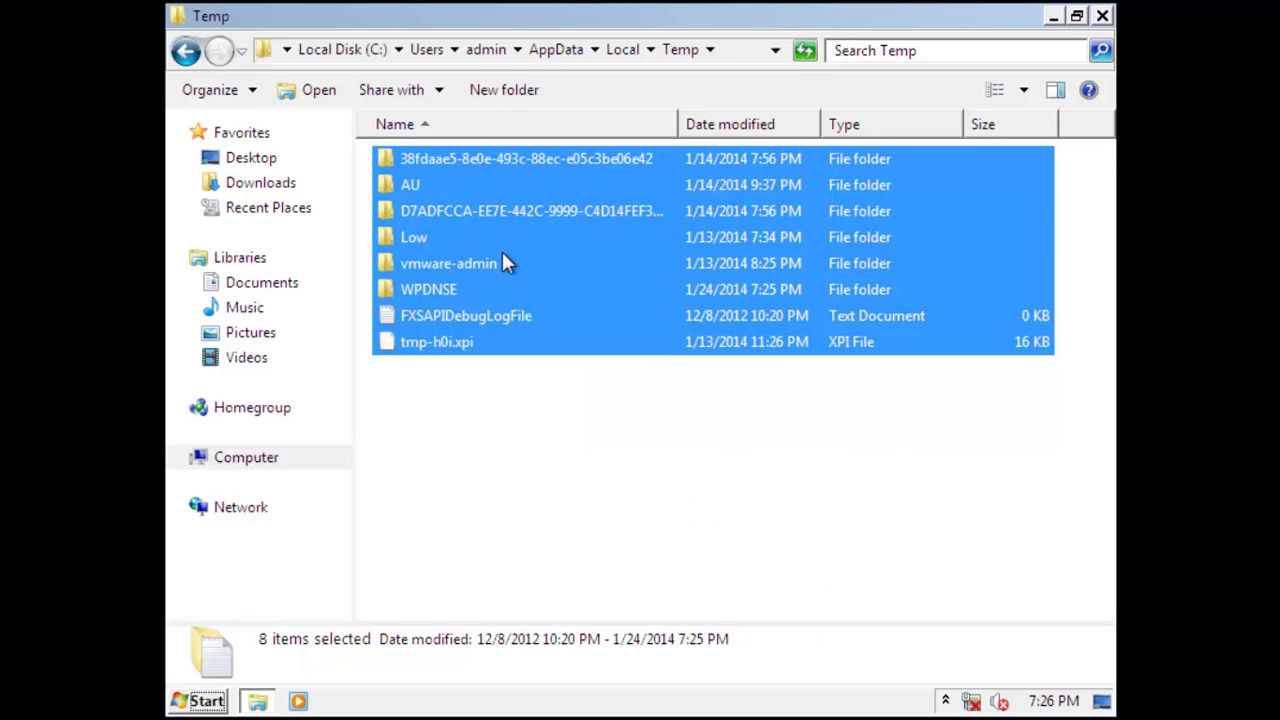
right_click(503, 254)
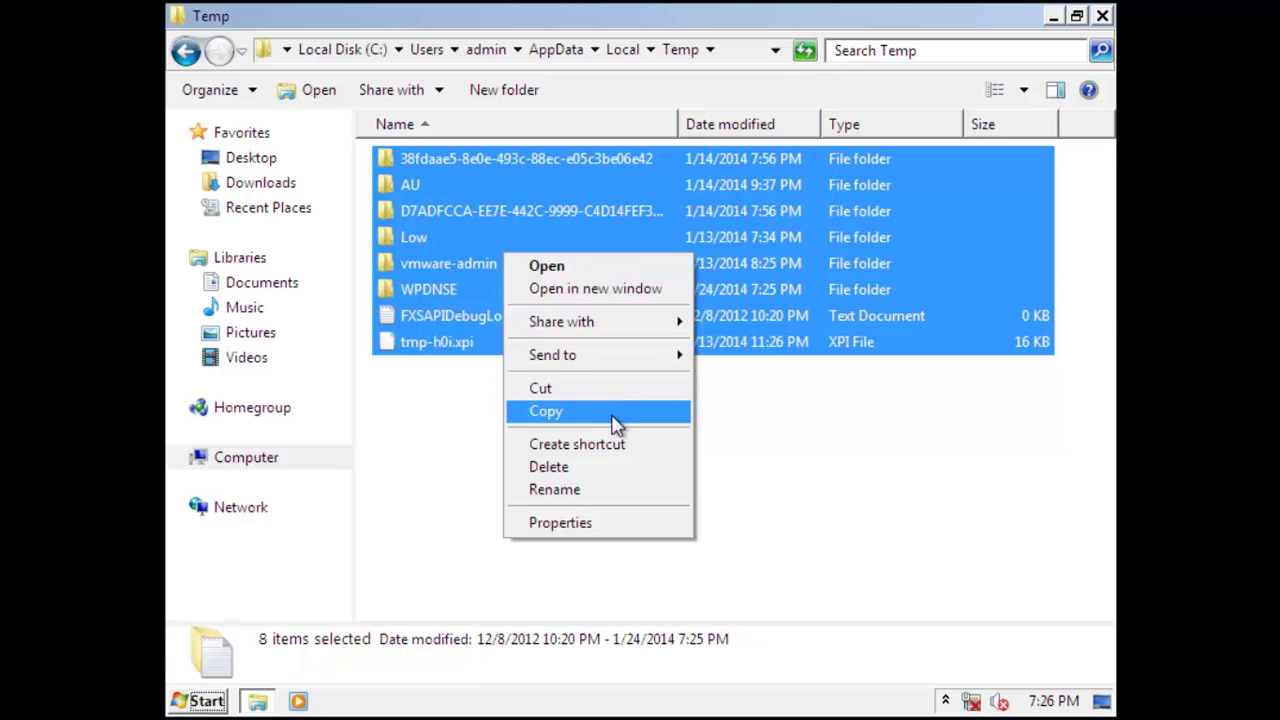
left_click(614, 466)
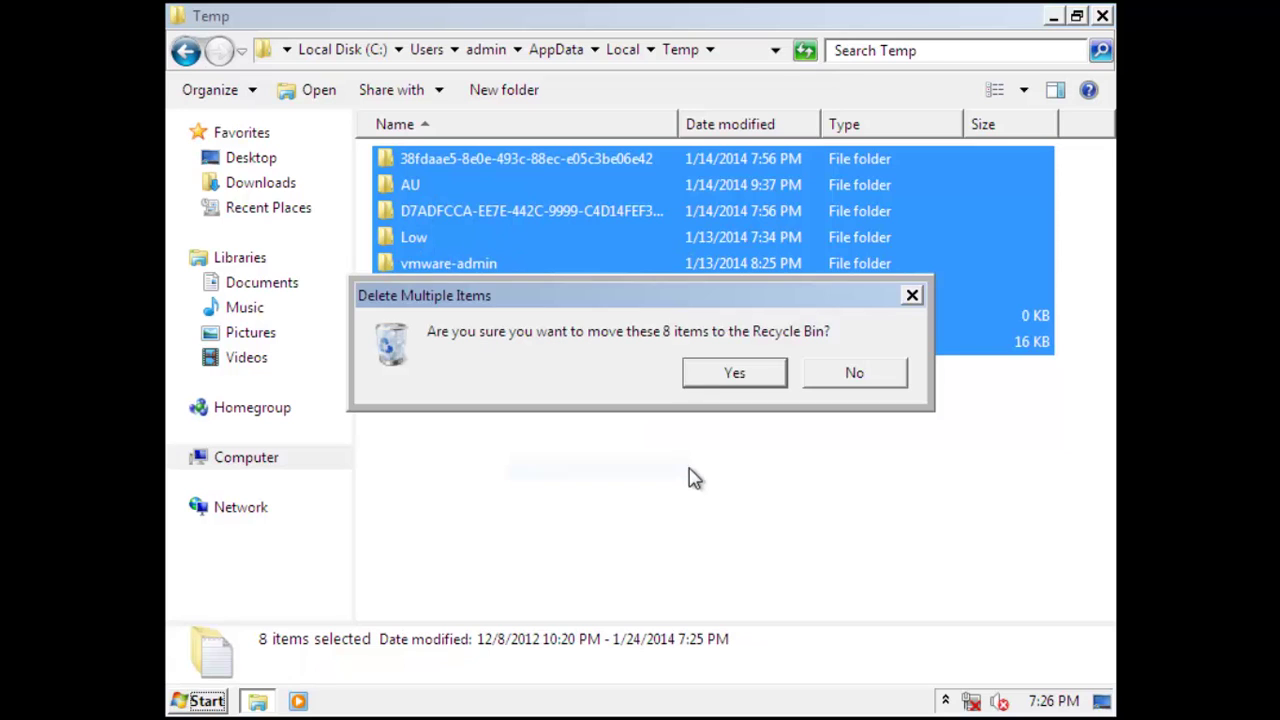
left_click(729, 384)
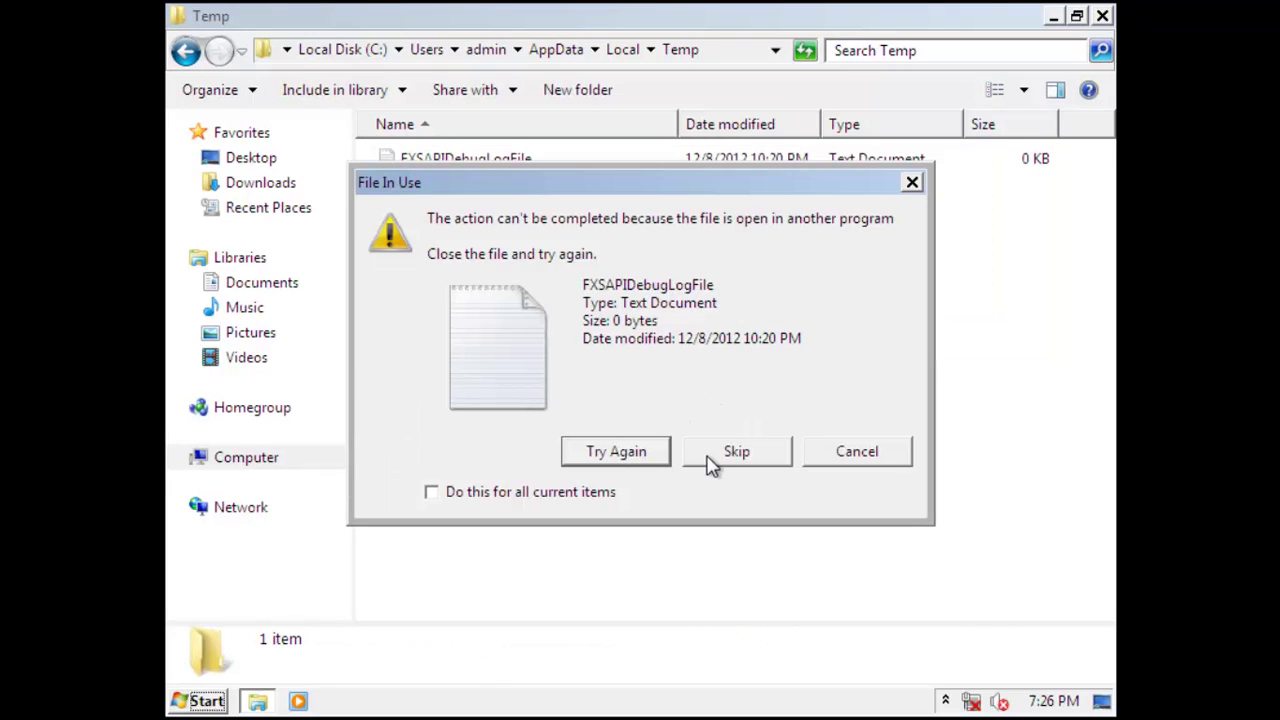
left_click(736, 451)
Delete the data.sec and svc-vmgc files from the AppData\Roaming folder and confirm the deletion.
left_click(562, 50)
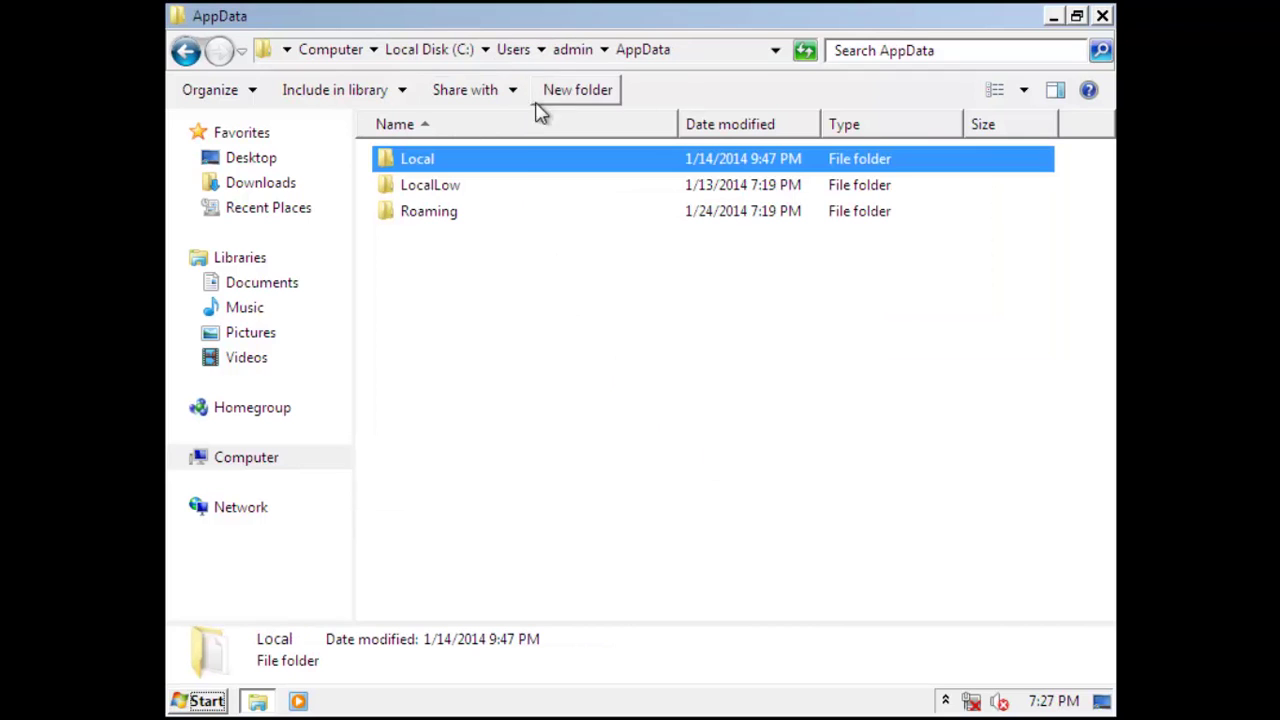
left_click(450, 218)
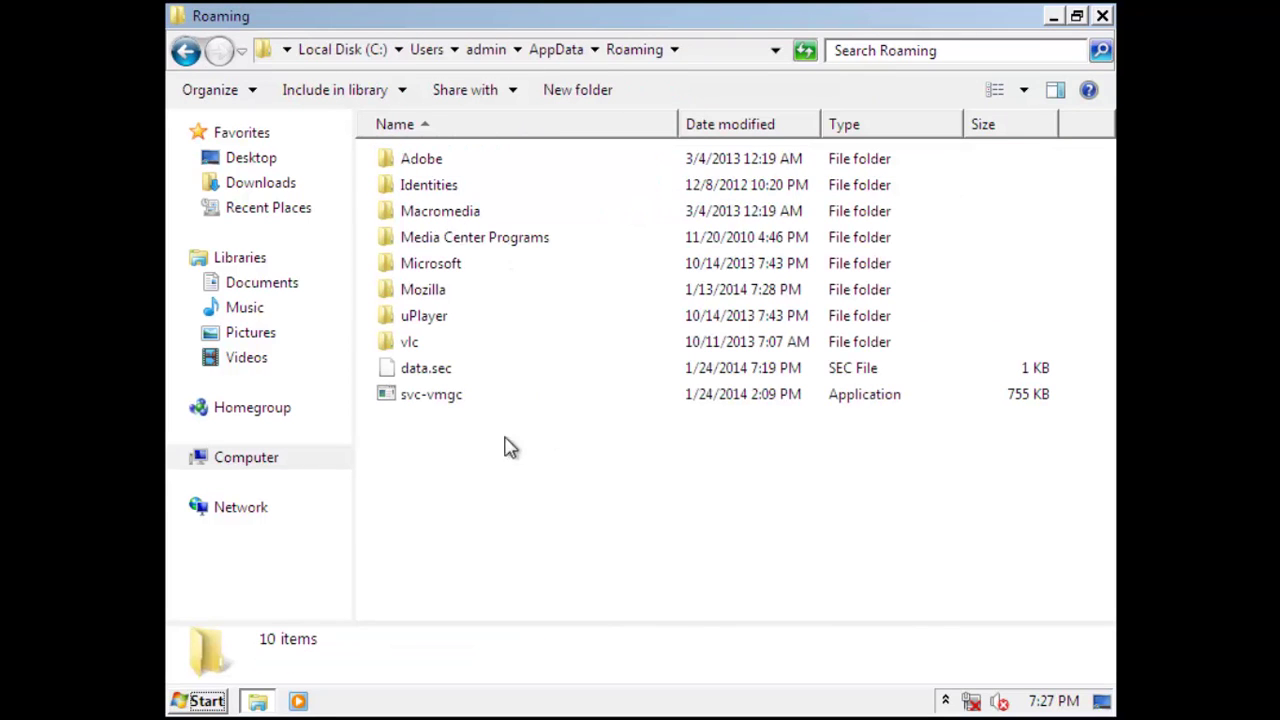
left_click_drag(477, 425, 457, 374)
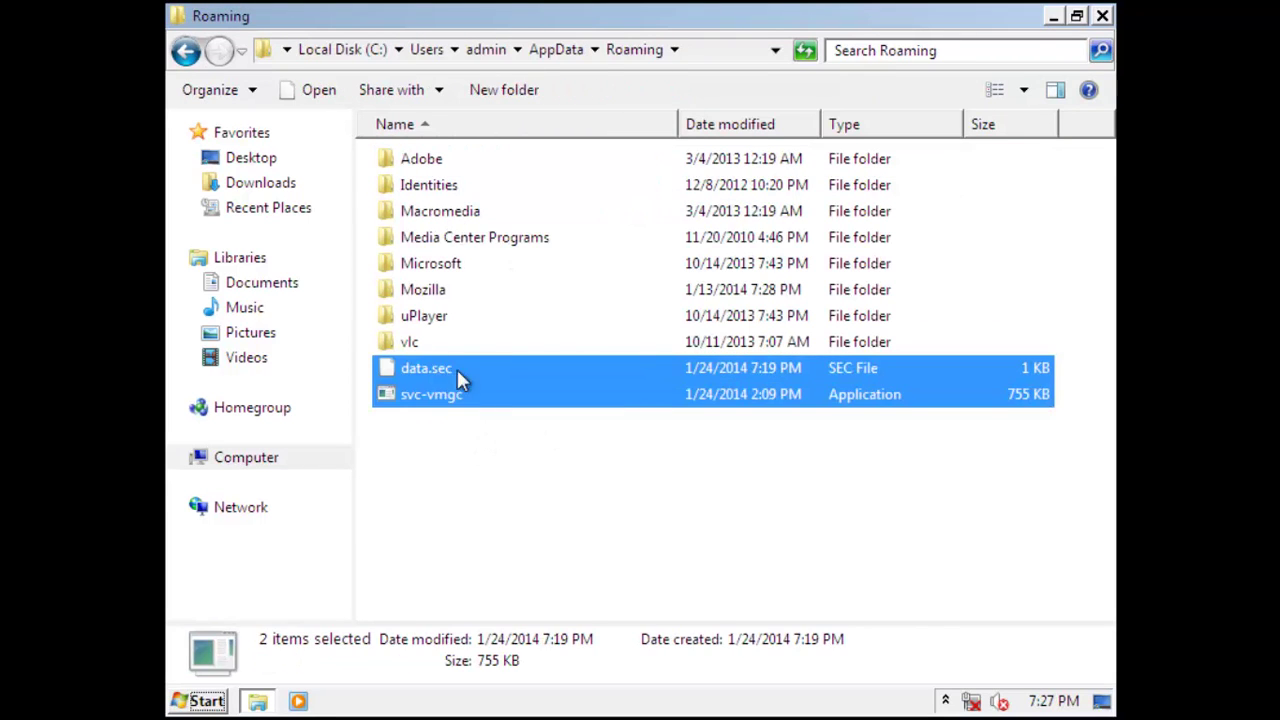
right_click(628, 394)
left_click(720, 552)
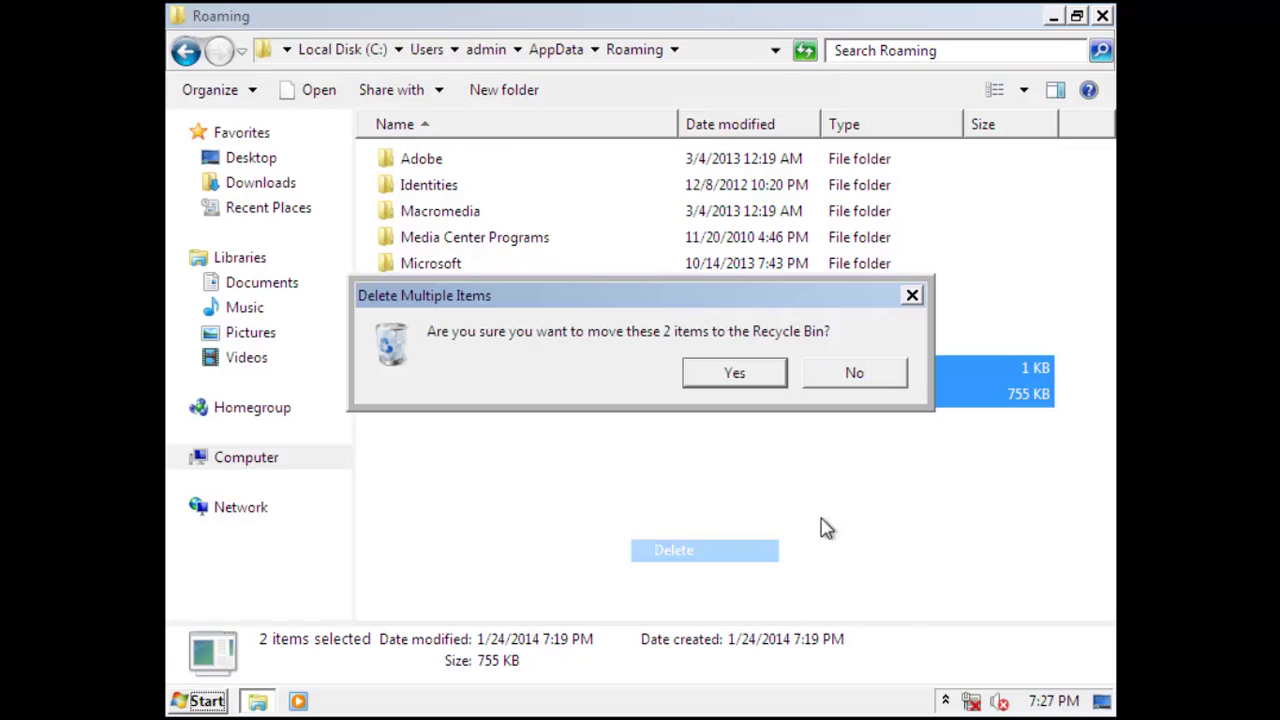
left_click(755, 380)
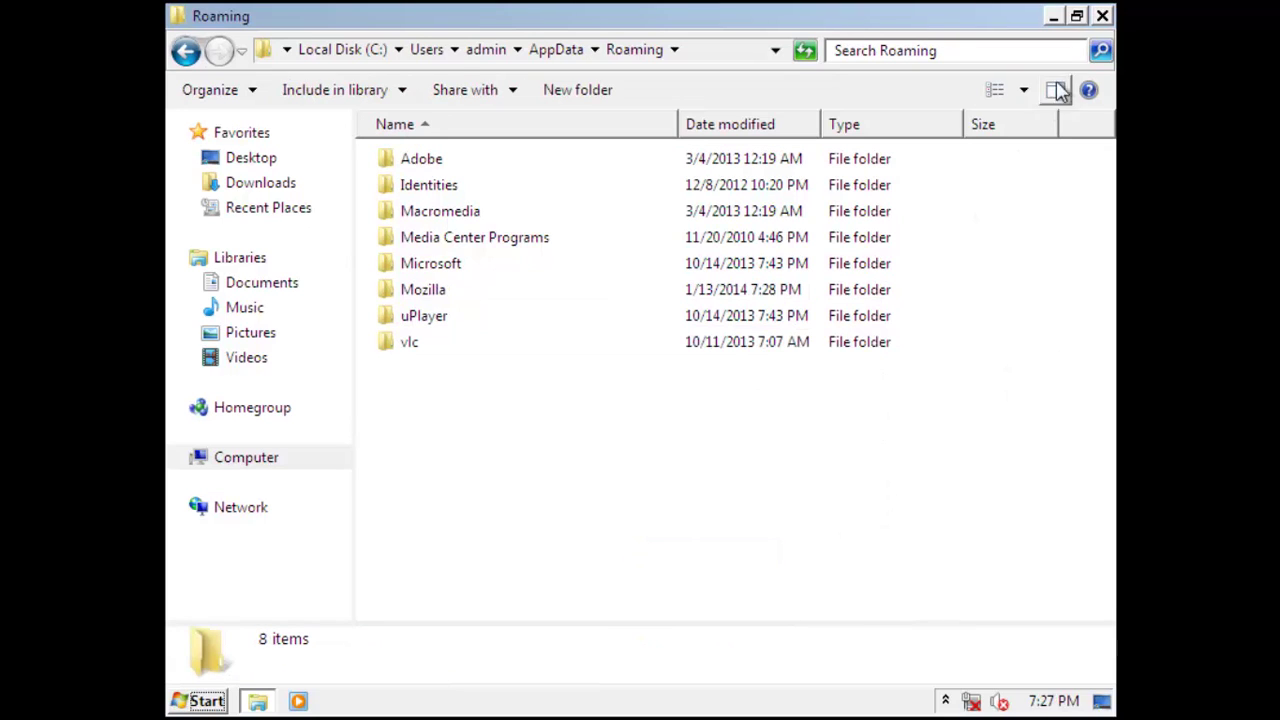
Close the Roaming folder window and restart the computer.
left_click(1102, 16)
left_click(523, 353)
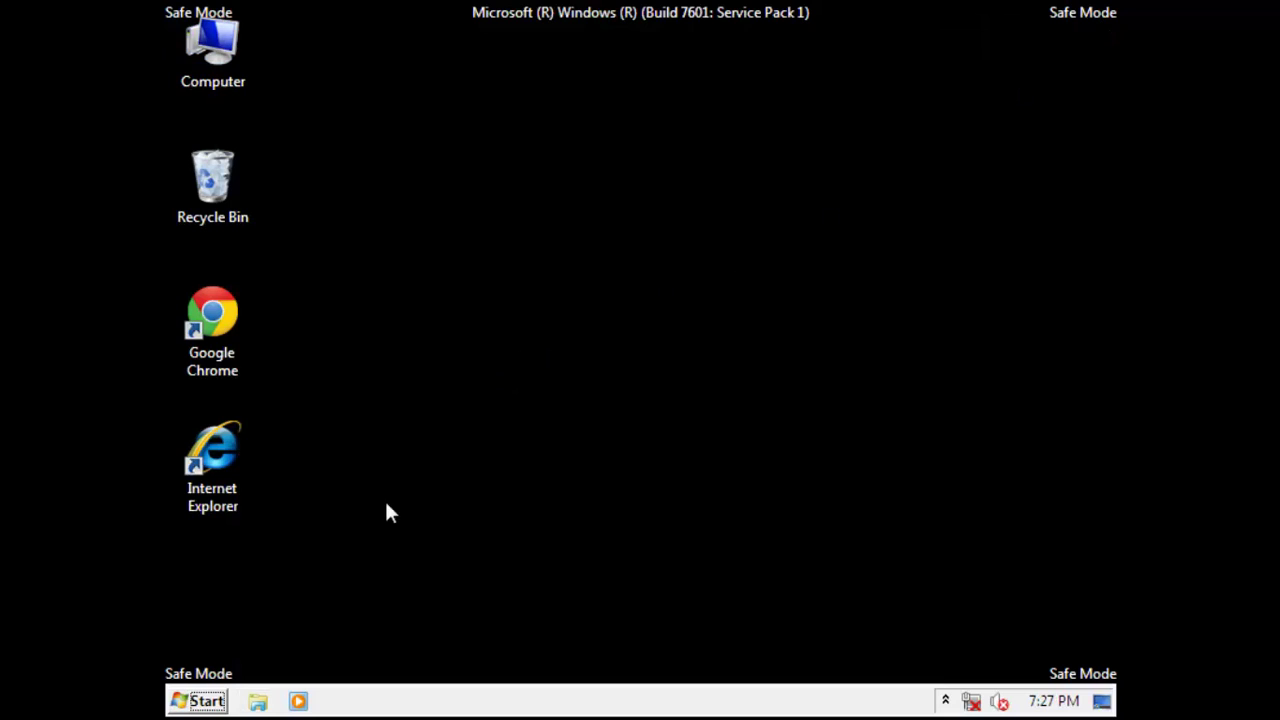
left_click(204, 701)
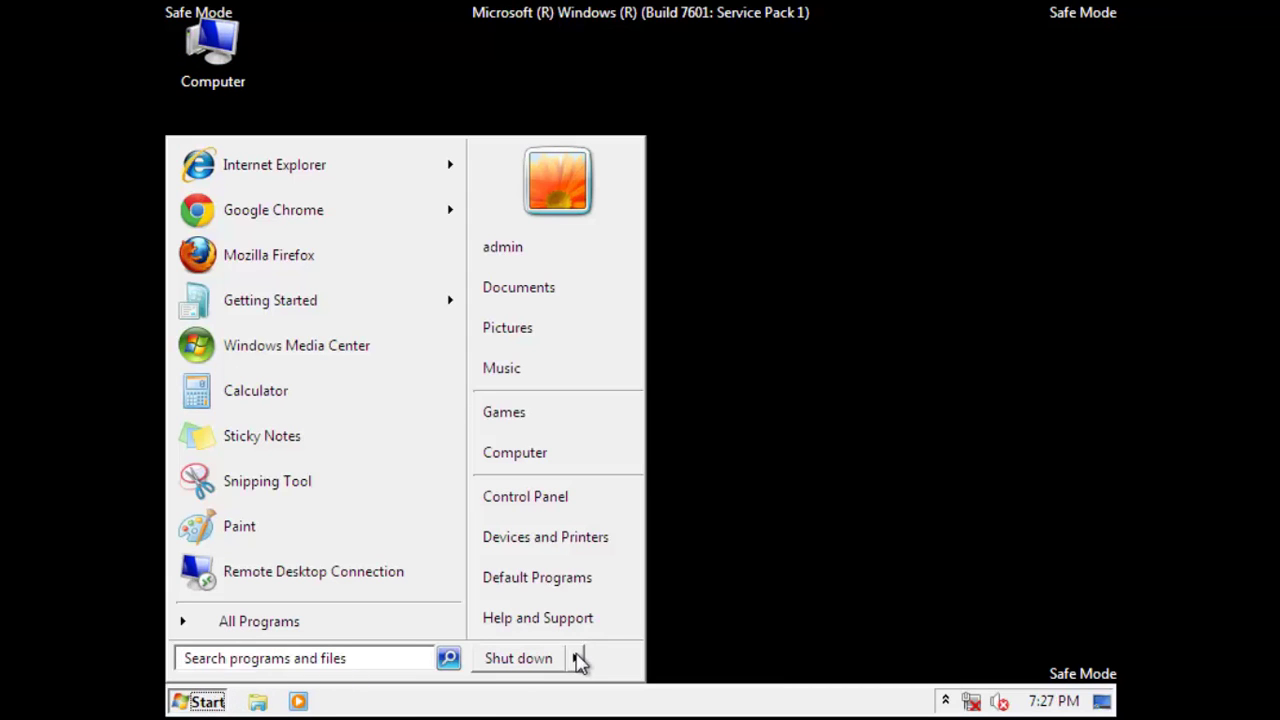
left_click(575, 658)
left_click(638, 660)
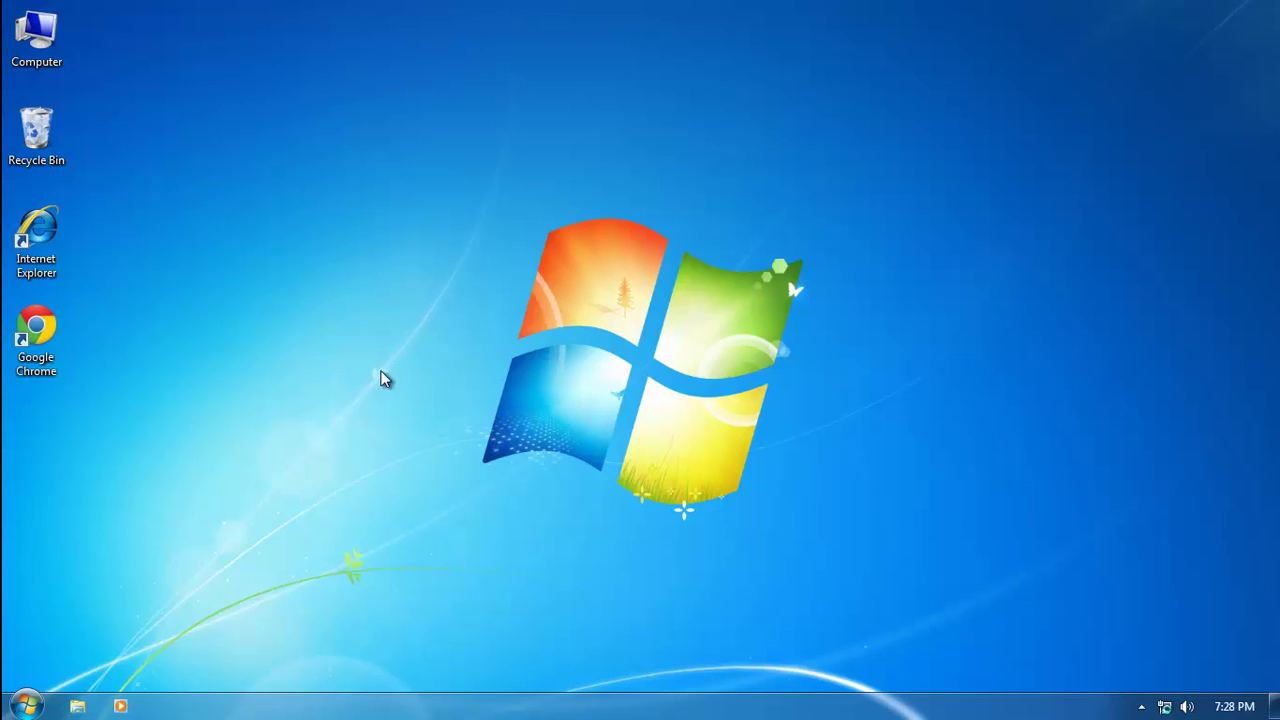
Check that Google Chrome and Internet Explorer launch in normal mode, closing each browser.
right_click(616, 260)
left_click(688, 314)
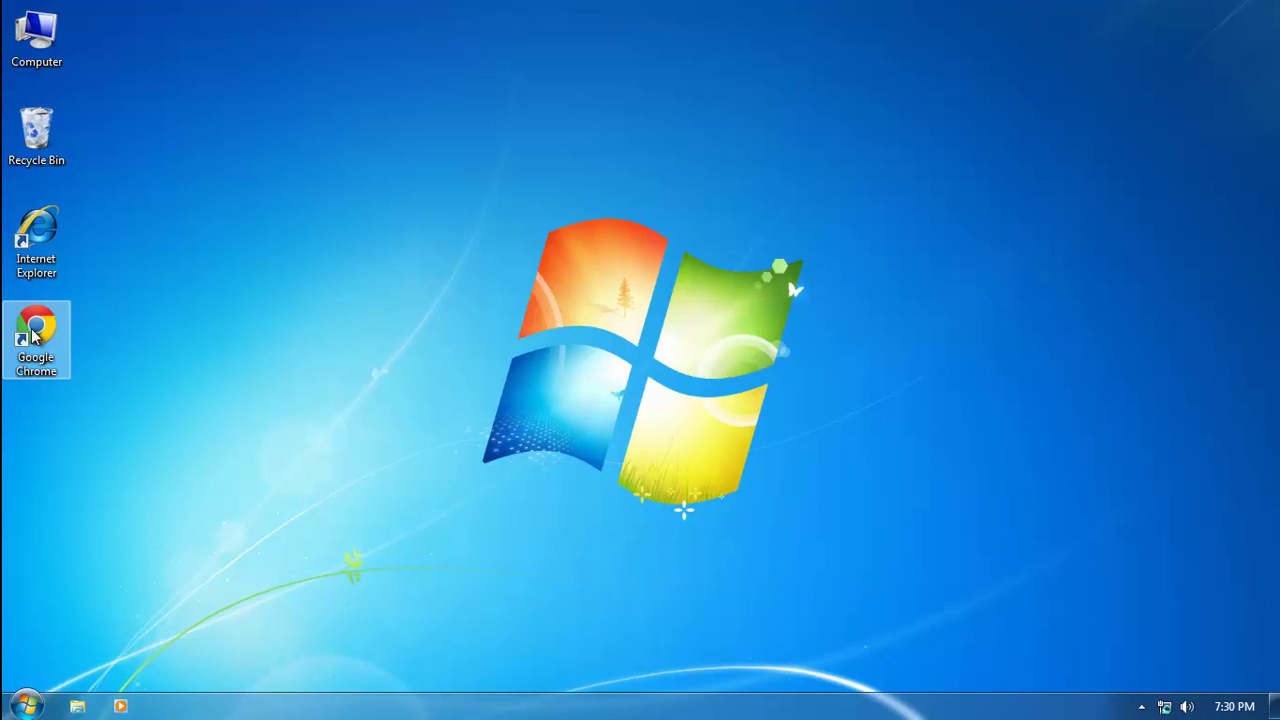
double_click(33, 335)
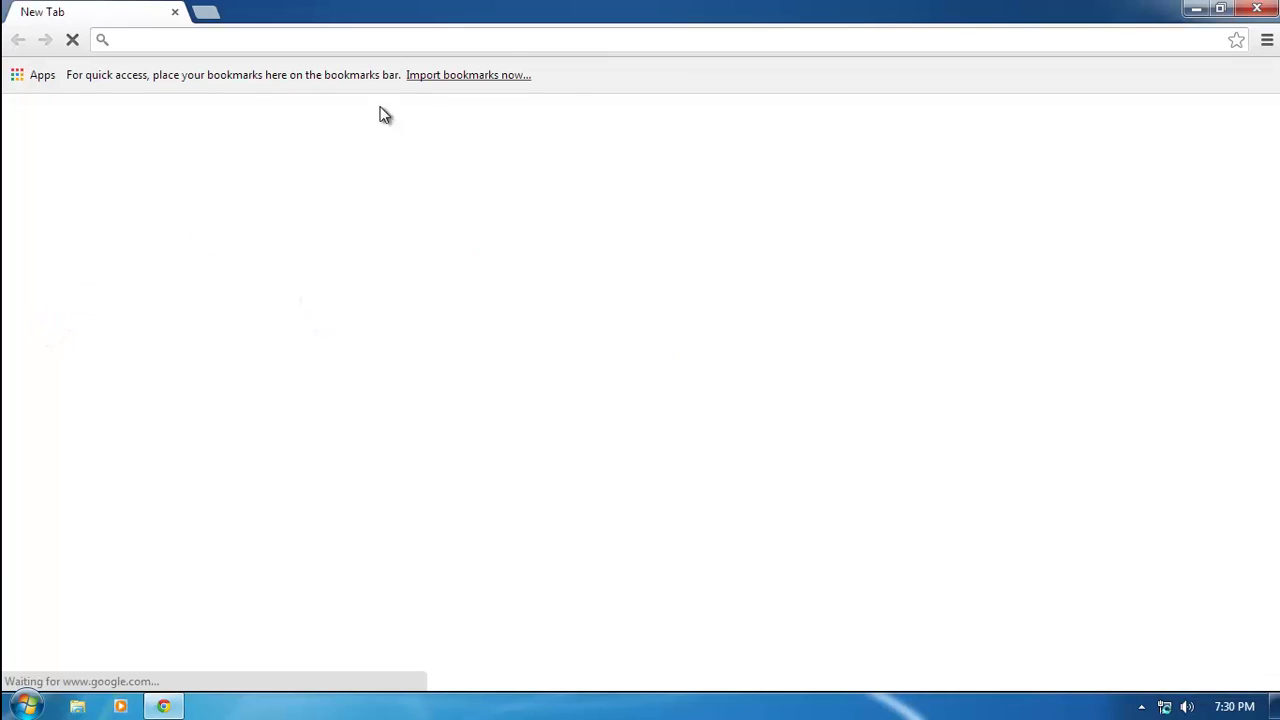
left_click(1256, 9)
double_click(57, 247)
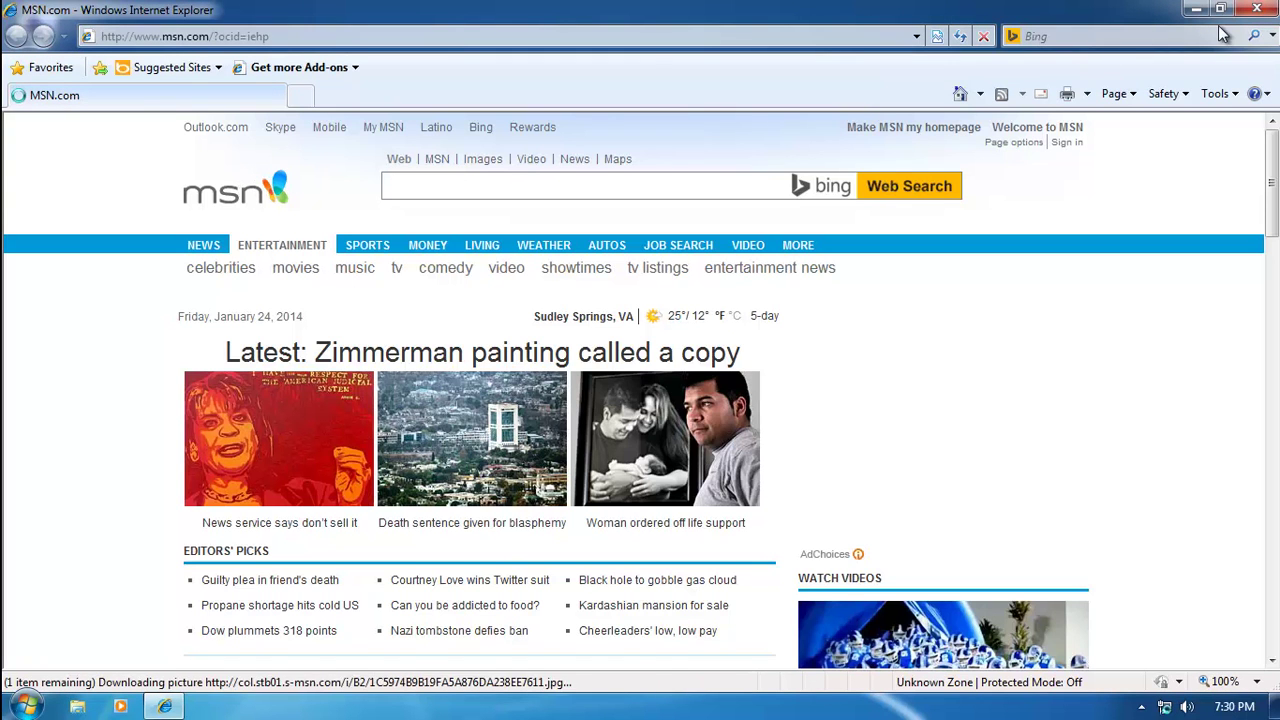
left_click(1256, 9)
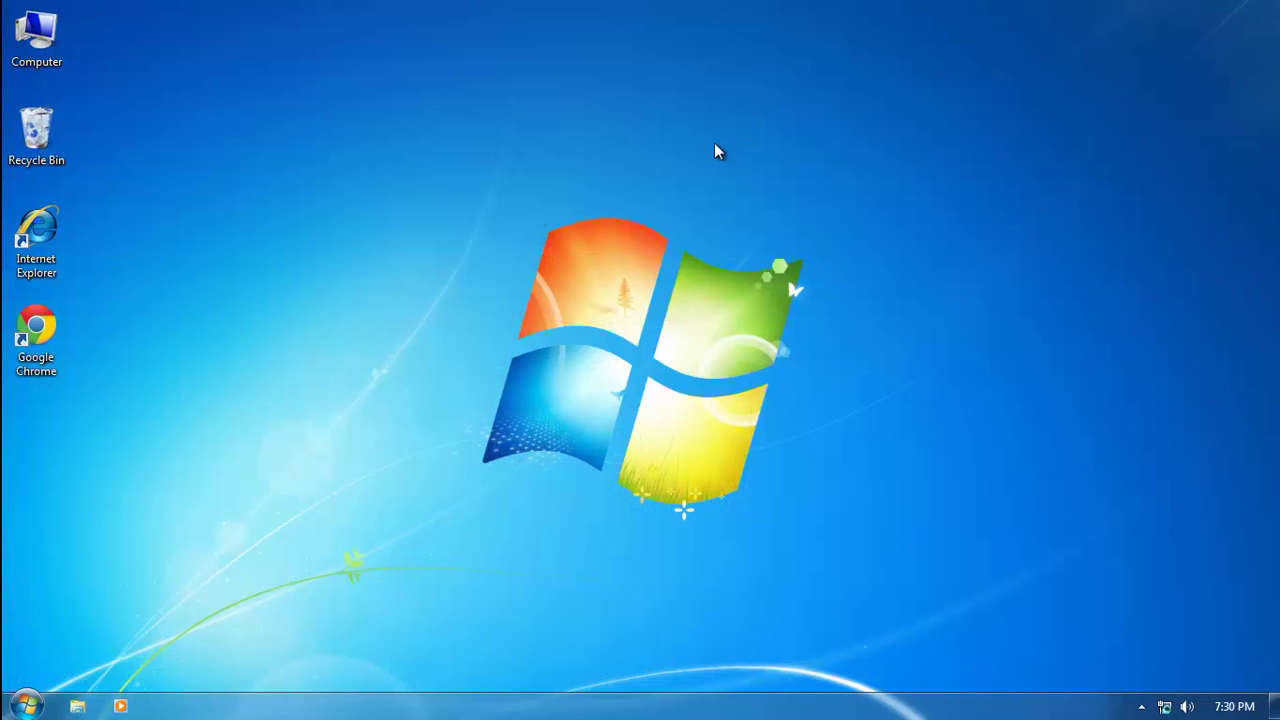
Refresh the desktop.
right_click(725, 166)
left_click(752, 216)
right_click(752, 216)
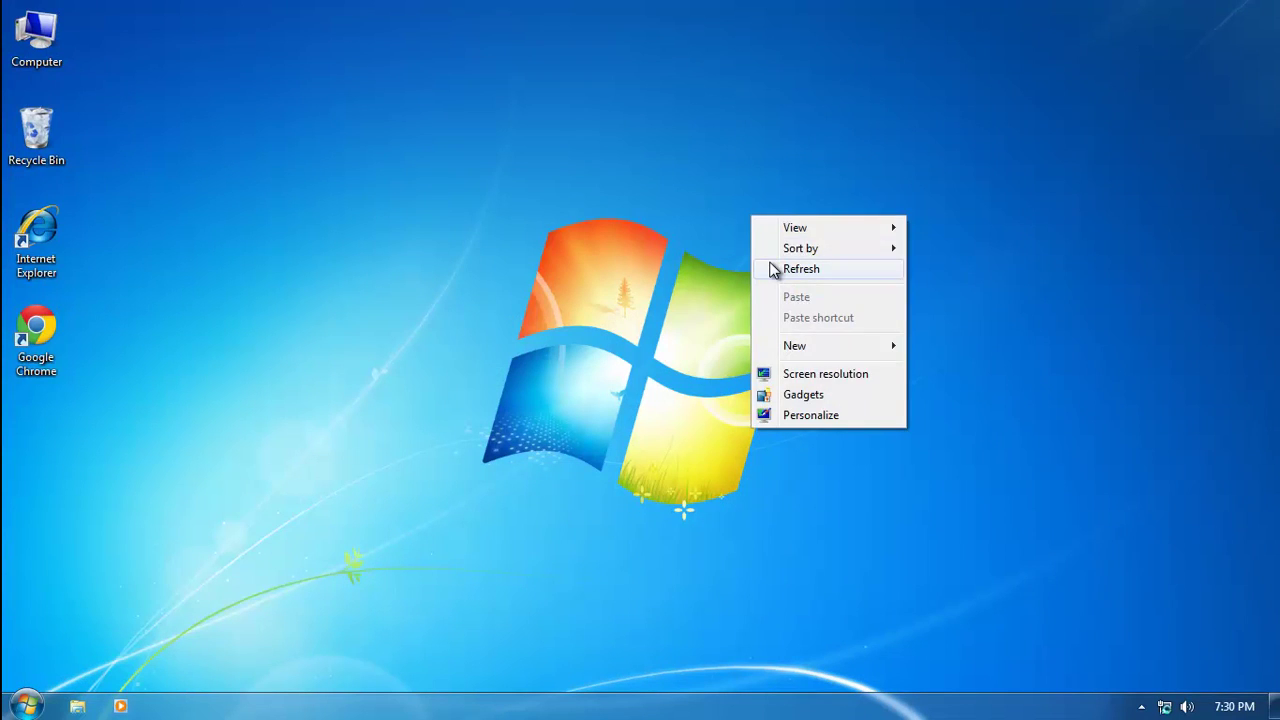
left_click(768, 263)
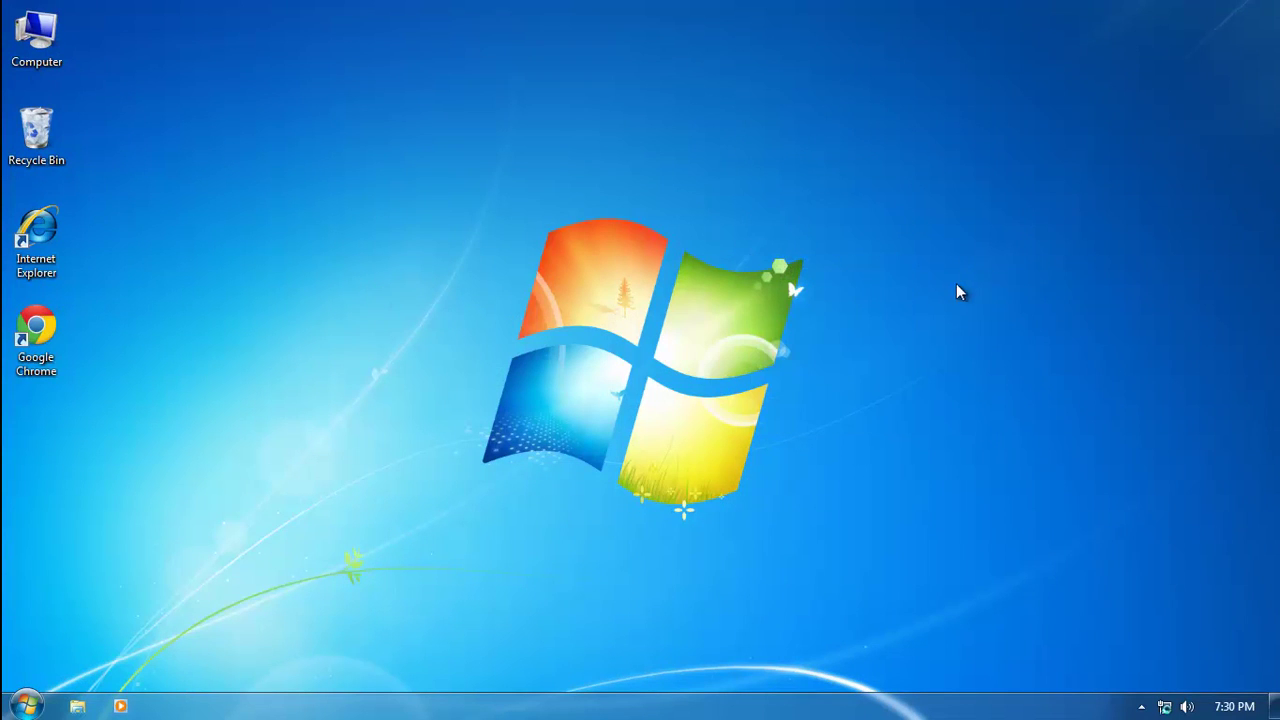